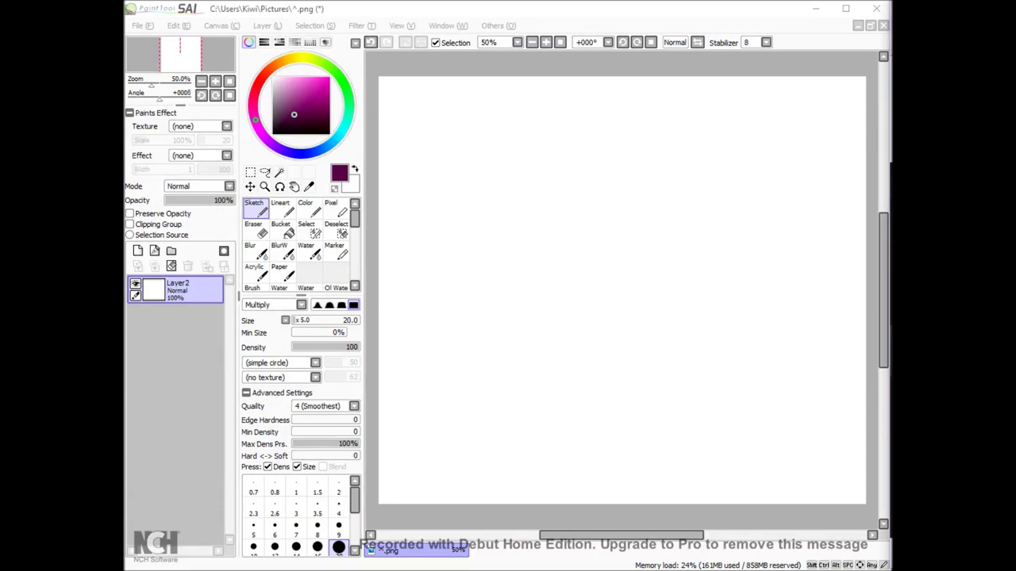
pyautogui.click(660, 293)
pyautogui.hotkey('ctrl', 'v')
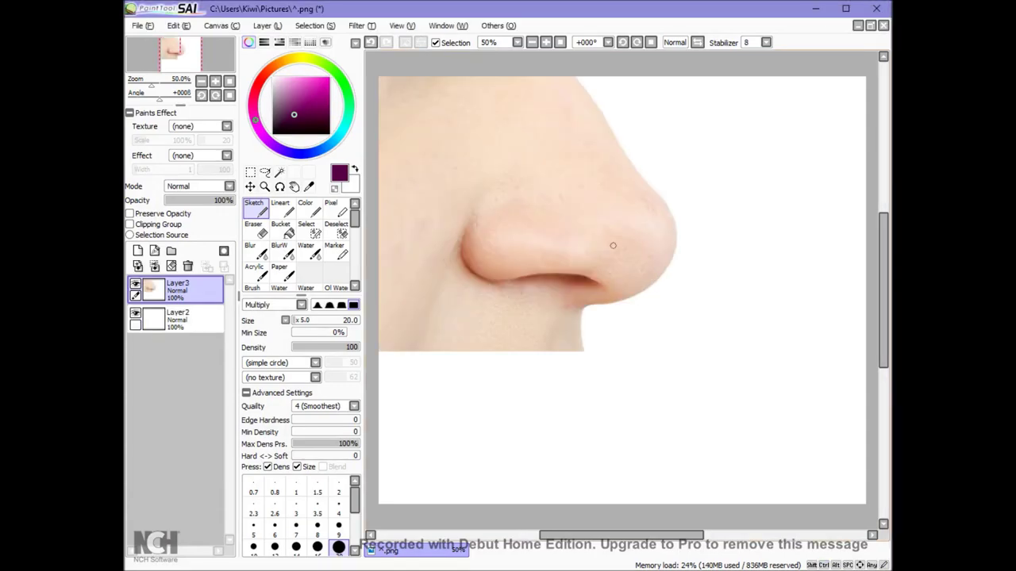
pyautogui.hotkey('ctrl', 'z')
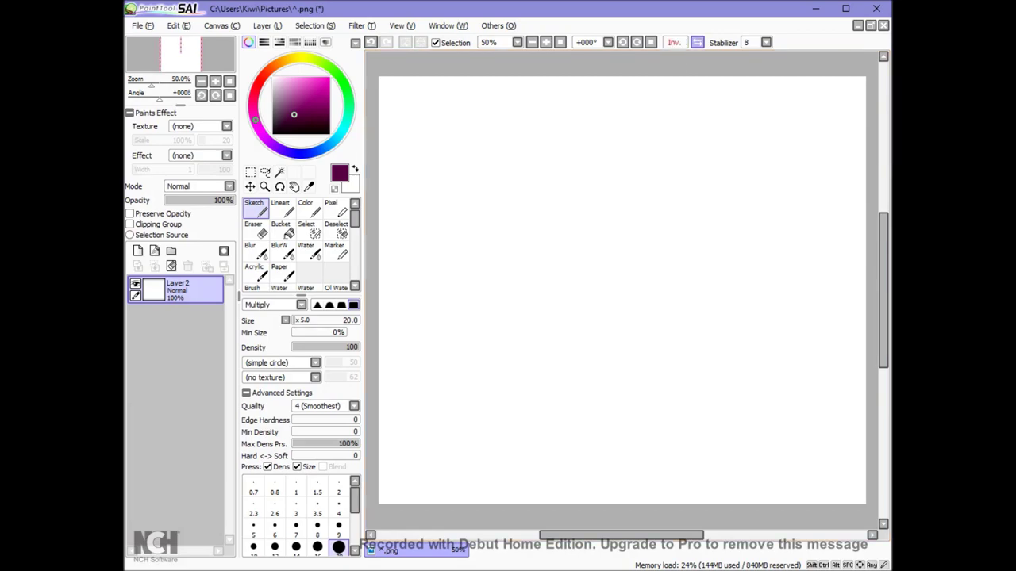
# Step: Sketch a tall kite-shaped outline for the nose with the Sketch brush, with a long upper part and a short lower point
pyautogui.click(546, 42)
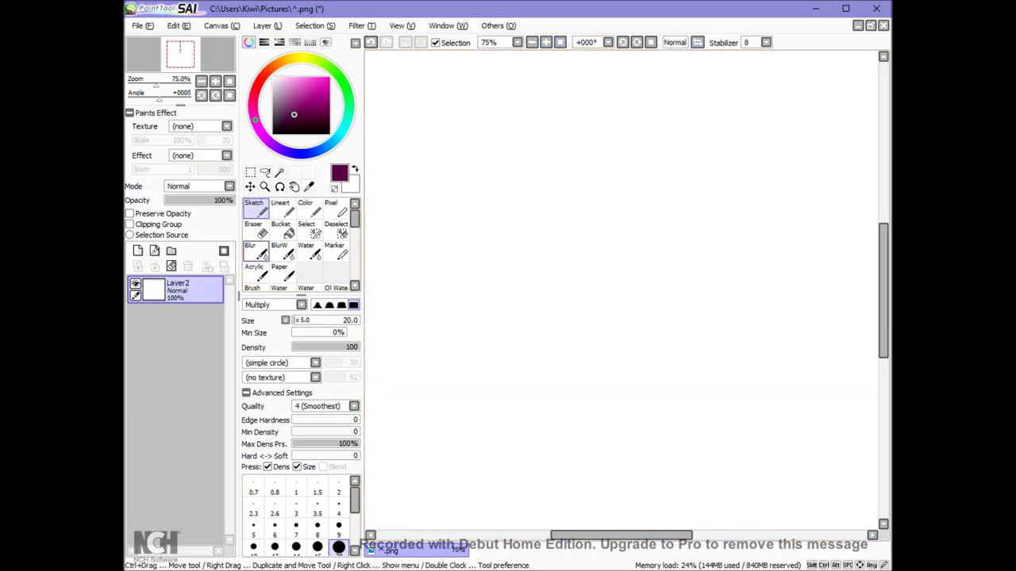
pyautogui.scroll(1, 588, 150)
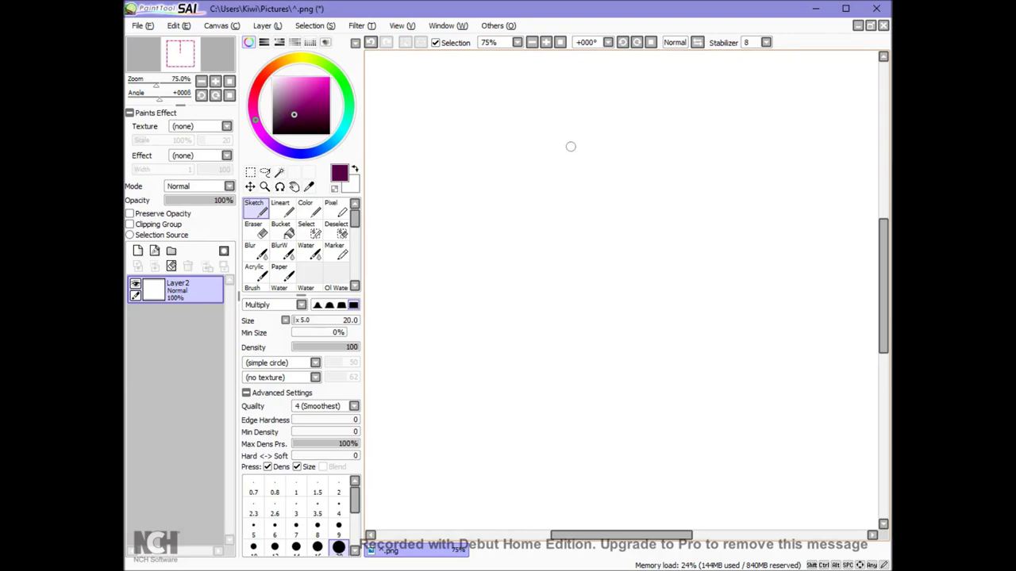
pyautogui.moveTo(582, 127); pyautogui.dragTo(515, 304)
pyautogui.moveTo(585, 127); pyautogui.dragTo(649, 336)
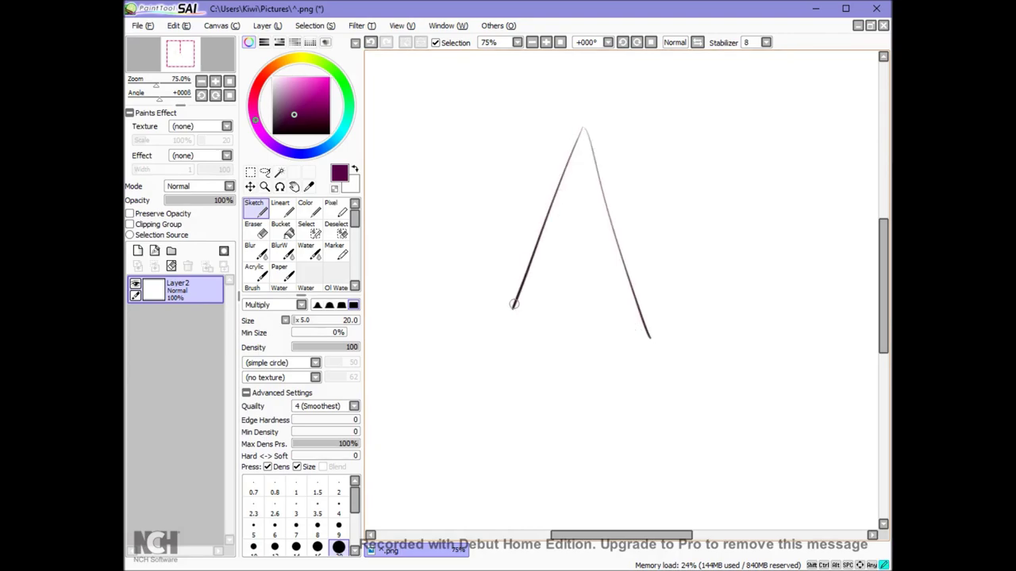
pyautogui.moveTo(515, 304)
pyautogui.mouseDown()
pyautogui.moveTo(497, 344)
pyautogui.moveTo(571, 391)
pyautogui.mouseUp()
pyautogui.moveTo(648, 336)
pyautogui.mouseDown()
pyautogui.moveTo(572, 405)
pyautogui.moveTo(603, 386)
pyautogui.mouseUp()
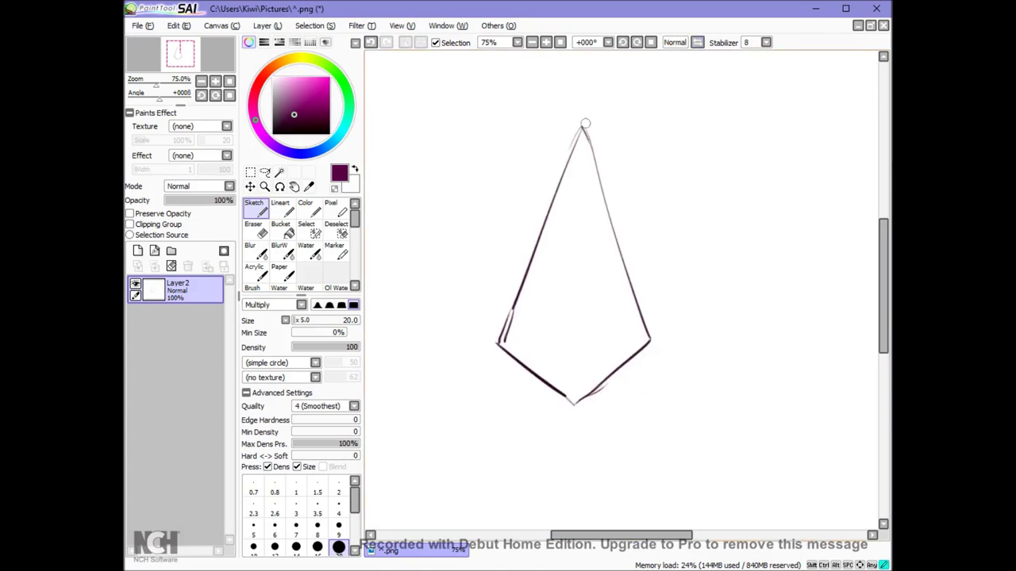
pyautogui.moveTo(586, 124); pyautogui.dragTo(600, 183)
# Step: Draw a horizontal guideline between the kite's side corners and a vertical centre line, and erase the stray strokes at the apex
pyautogui.moveTo(501, 343); pyautogui.dragTo(653, 338)
pyautogui.moveTo(582, 127)
pyautogui.mouseDown()
pyautogui.moveTo(573, 396)
pyautogui.moveTo(603, 389)
pyautogui.mouseUp()
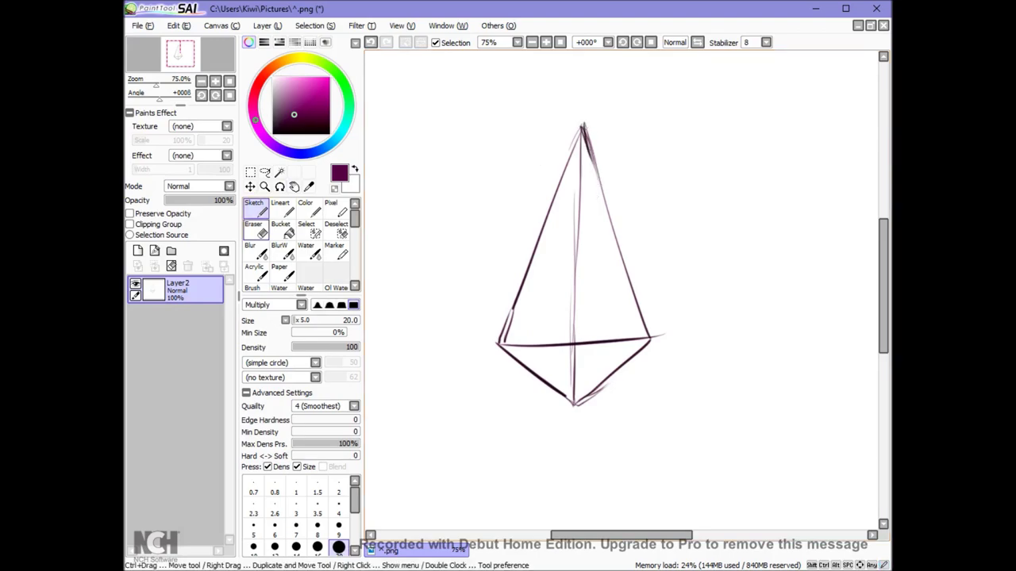
pyautogui.press('e')
pyautogui.click(280, 271)
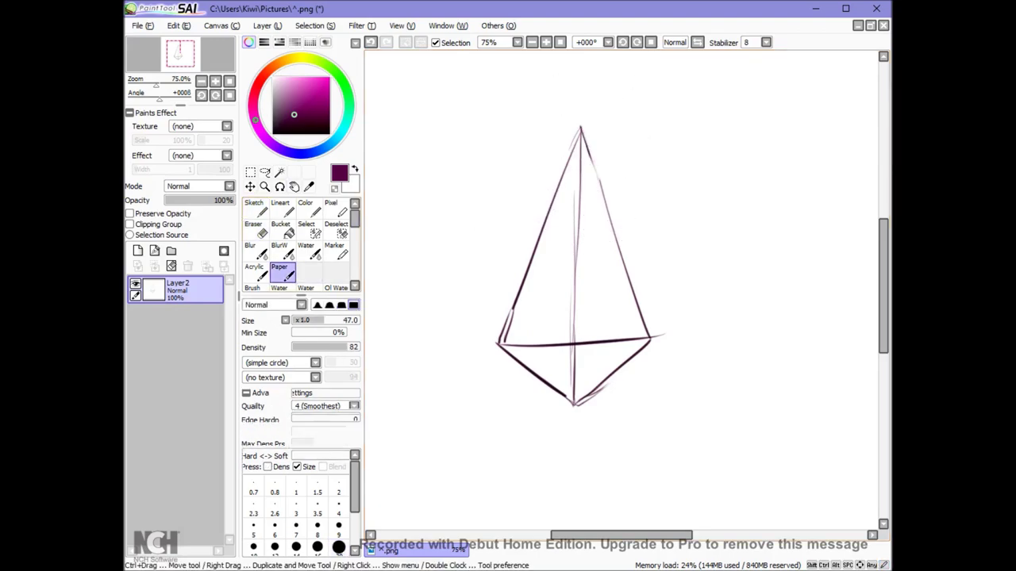
pyautogui.click(254, 208)
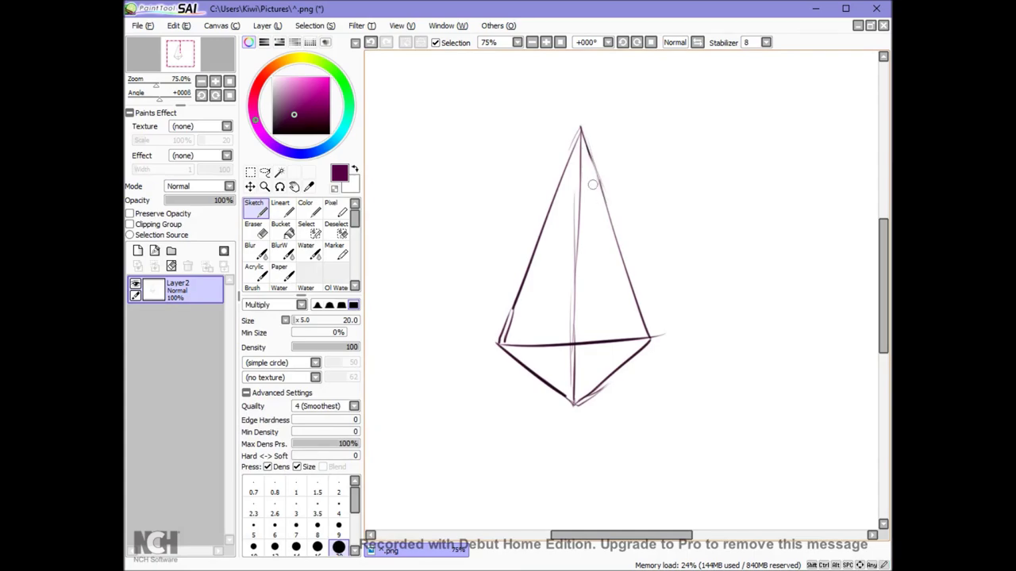
# Step: Add a slightly curved stroke under the horizontal guideline and sketch a circle for the nose tip around the guideline crossing
pyautogui.moveTo(519, 350); pyautogui.dragTo(641, 342)
pyautogui.moveTo(565, 348)
pyautogui.mouseDown()
pyautogui.moveTo(630, 343)
pyautogui.moveTo(558, 348)
pyautogui.mouseUp()
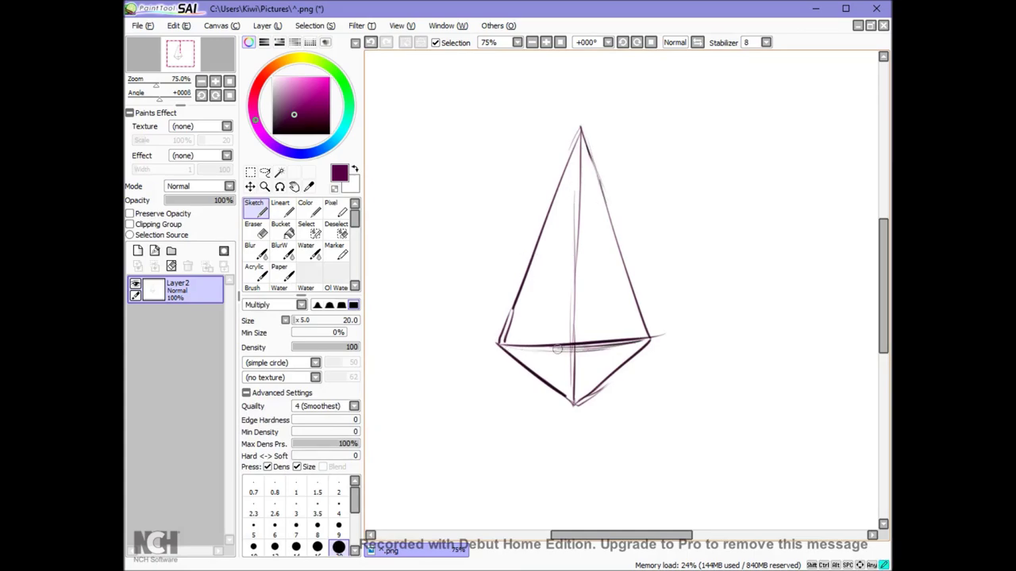
pyautogui.moveTo(578, 304)
pyautogui.mouseDown()
pyautogui.moveTo(602, 332)
pyautogui.moveTo(590, 305)
pyautogui.moveTo(573, 331)
pyautogui.moveTo(585, 304)
pyautogui.moveTo(598, 374)
pyautogui.moveTo(562, 369)
pyautogui.moveTo(542, 307)
pyautogui.moveTo(604, 327)
pyautogui.moveTo(542, 344)
pyautogui.moveTo(579, 297)
pyautogui.moveTo(617, 322)
pyautogui.moveTo(592, 365)
pyautogui.moveTo(538, 351)
pyautogui.moveTo(554, 300)
pyautogui.moveTo(597, 299)
pyautogui.mouseUp()
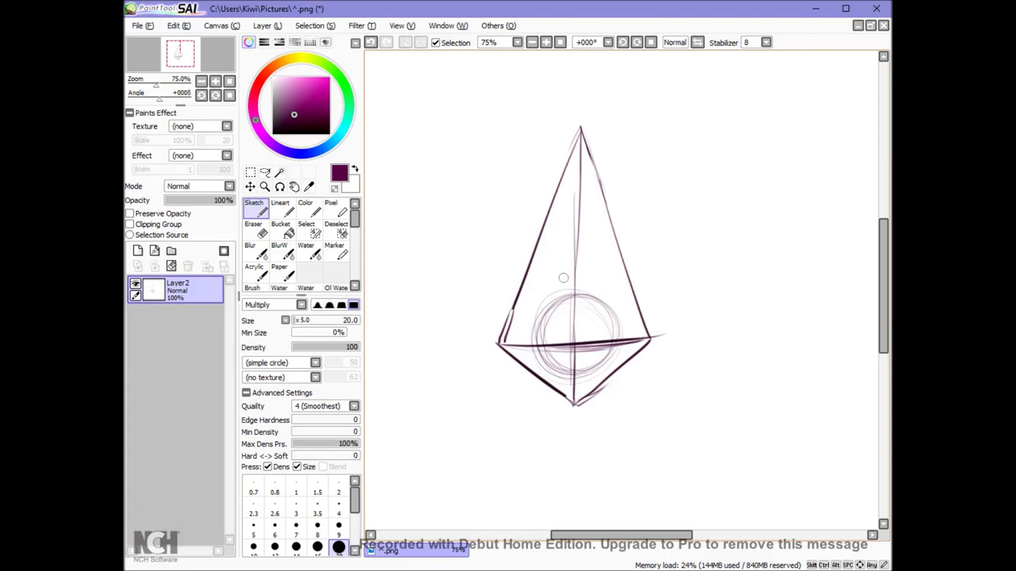
# Step: Sketch rounded curves inside the kite's two side corners and erase the pointed corners outside them
pyautogui.moveTo(526, 364)
pyautogui.mouseDown()
pyautogui.moveTo(512, 314)
pyautogui.moveTo(508, 349)
pyautogui.moveTo(518, 306)
pyautogui.mouseUp()
pyautogui.moveTo(644, 329)
pyautogui.mouseDown()
pyautogui.moveTo(640, 317)
pyautogui.moveTo(631, 355)
pyautogui.mouseUp()
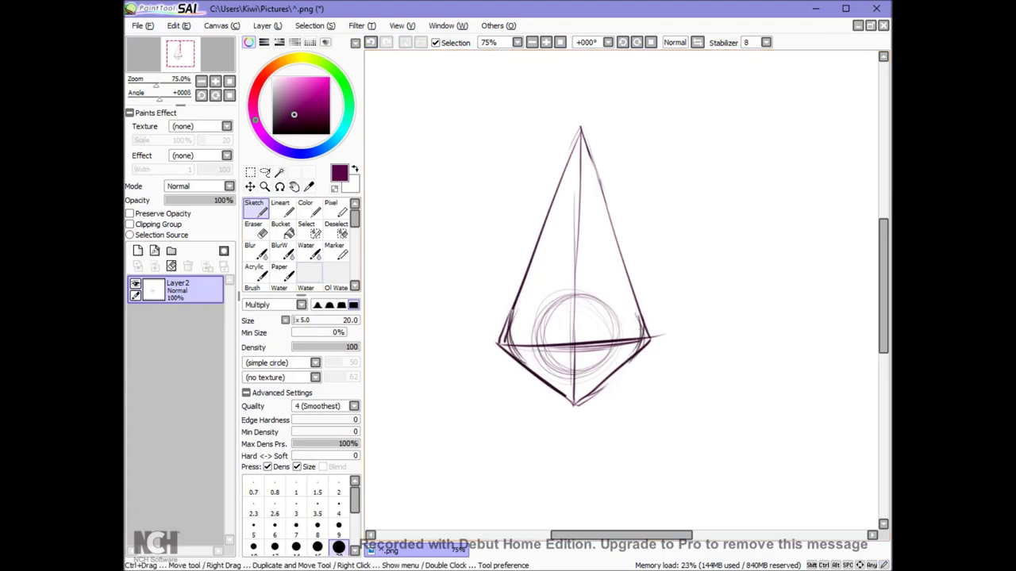
pyautogui.click(255, 229)
pyautogui.moveTo(503, 343)
pyautogui.mouseDown()
pyautogui.moveTo(502, 319)
pyautogui.moveTo(499, 344)
pyautogui.mouseUp()
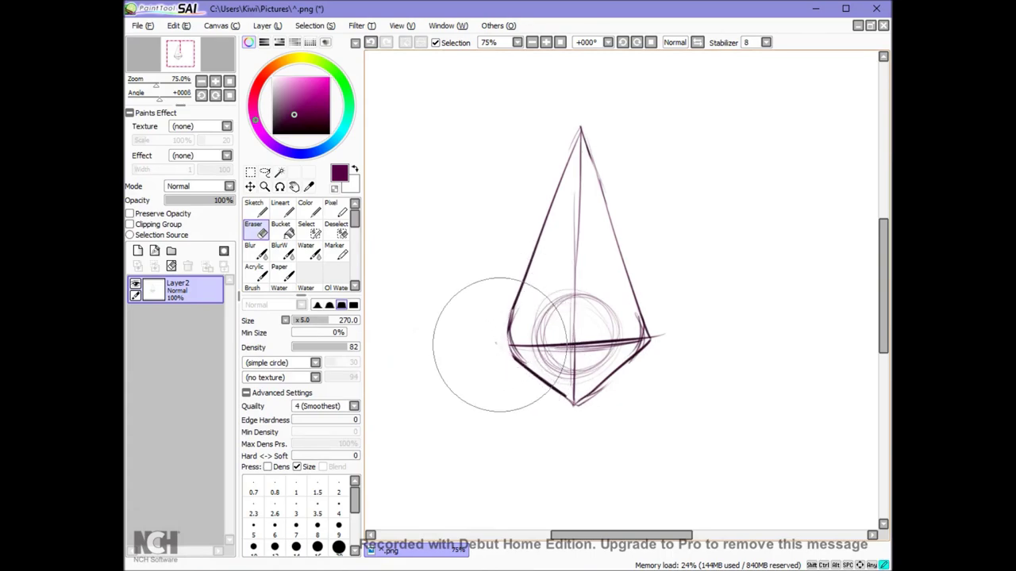
pyautogui.moveTo(657, 337)
pyautogui.mouseDown()
pyautogui.moveTo(649, 313)
pyautogui.moveTo(631, 367)
pyautogui.moveTo(591, 414)
pyautogui.moveTo(591, 400)
pyautogui.moveTo(560, 401)
pyautogui.mouseUp()
pyautogui.click(697, 43)
pyautogui.click(697, 43)
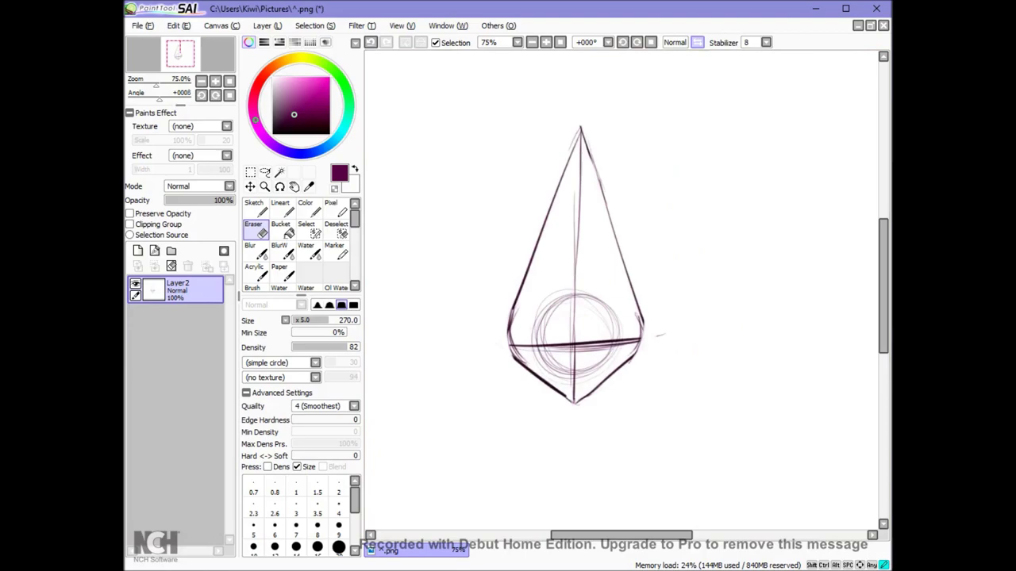
# Step: Thicken the rounded side corners with the Paper brush and reinforce their outlines with the Sketch brush
pyautogui.click(283, 273)
pyautogui.moveTo(513, 313); pyautogui.dragTo(525, 362)
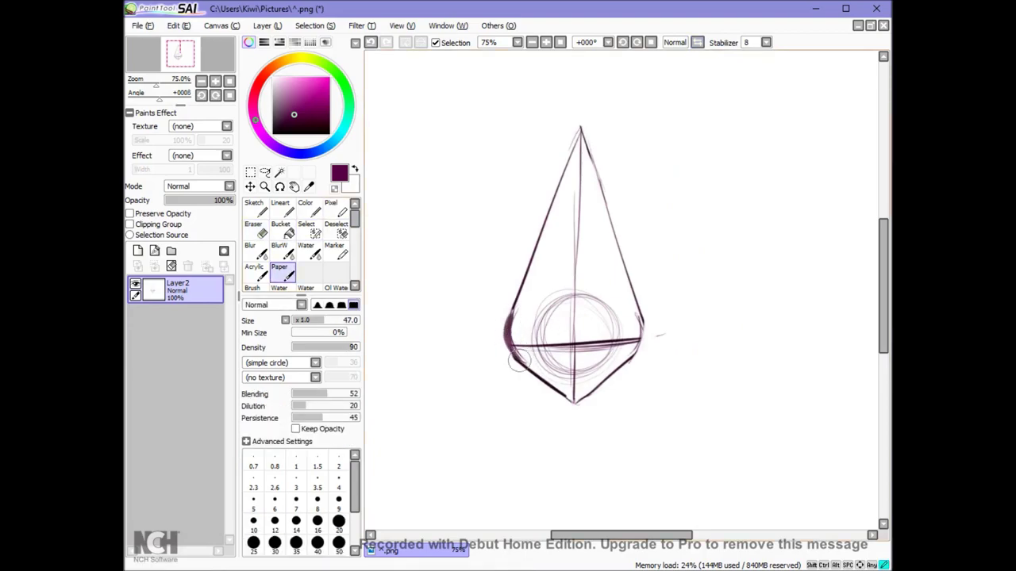
pyautogui.moveTo(641, 317); pyautogui.dragTo(629, 365)
pyautogui.click(256, 208)
pyautogui.moveTo(641, 319)
pyautogui.mouseDown()
pyautogui.moveTo(643, 346)
pyautogui.moveTo(631, 278)
pyautogui.mouseUp()
pyautogui.moveTo(517, 303); pyautogui.dragTo(514, 357)
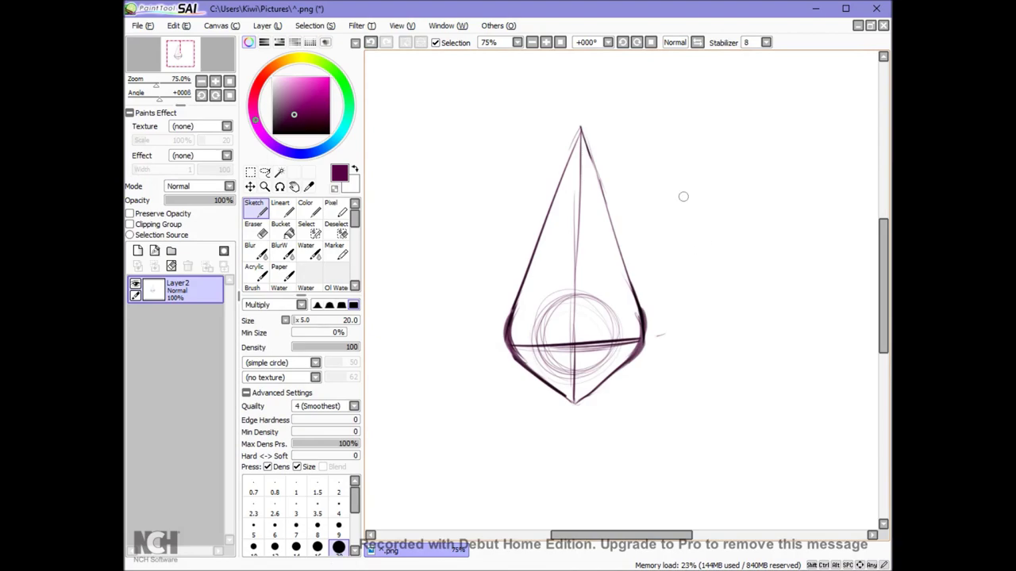
# Step: Sketch two curved nostril arcs below the horizontal guideline, one on each side of the centre line
pyautogui.moveTo(528, 158); pyautogui.dragTo(496, 207)
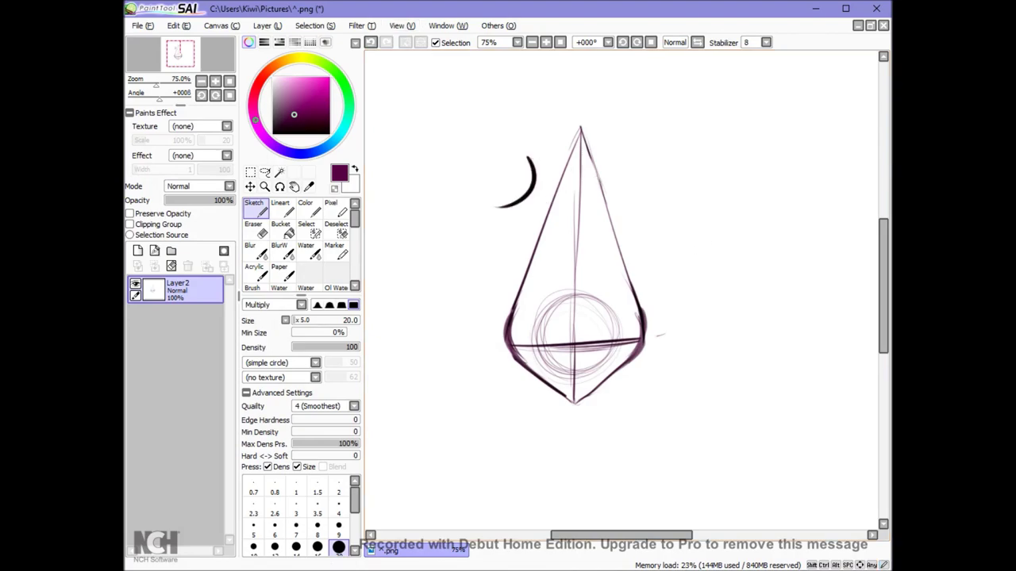
pyautogui.hotkey('ctrl', 'z')
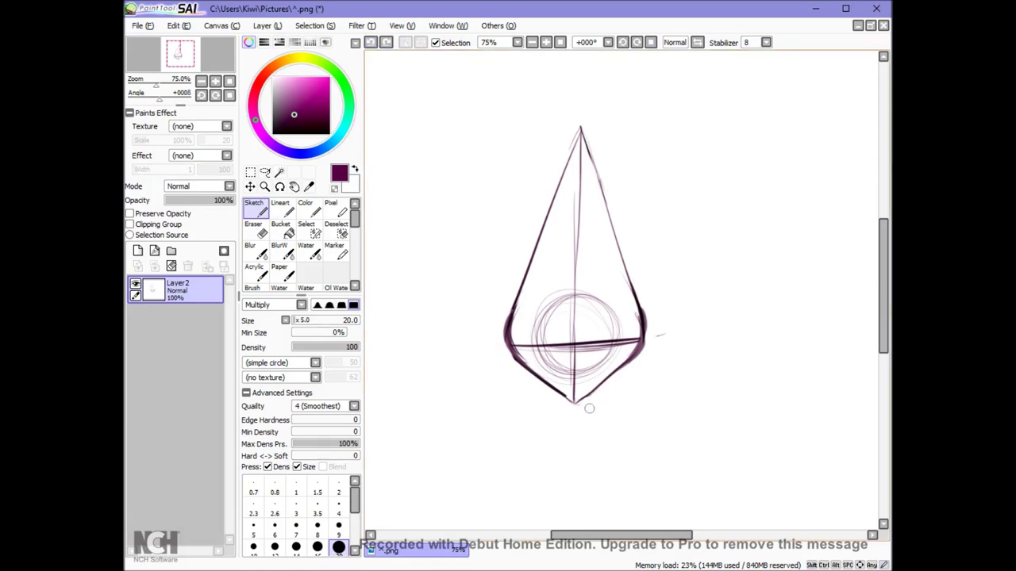
pyautogui.moveTo(528, 355); pyautogui.dragTo(542, 354)
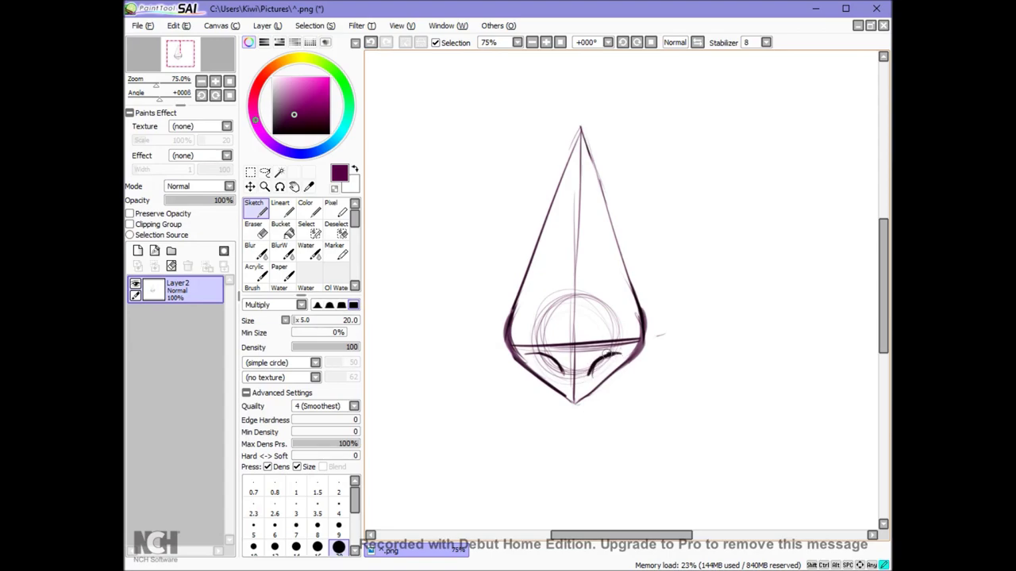
# Step: Erase the horizontal and vertical guidelines inside the nose-tip circle
pyautogui.press('e')
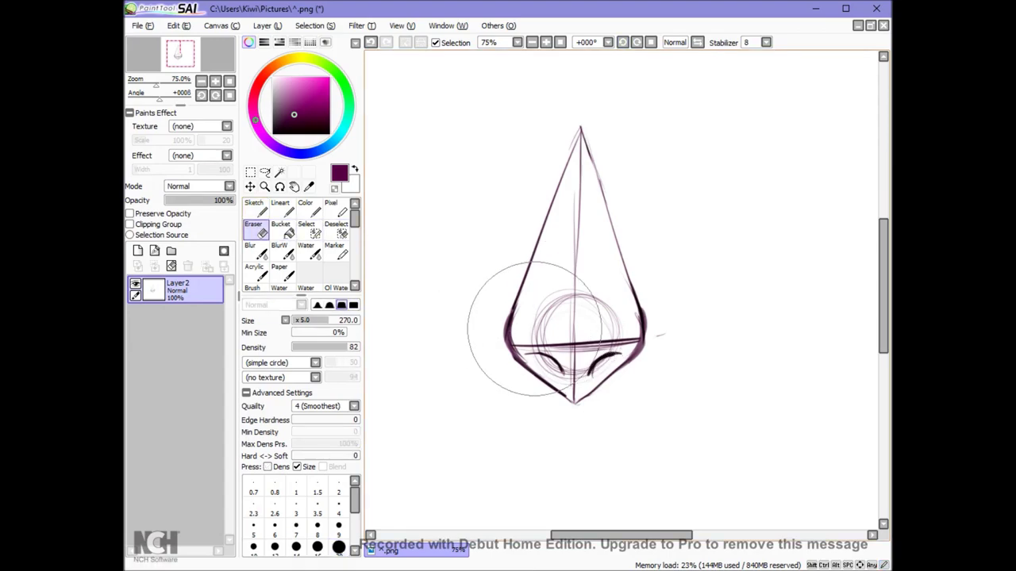
pyautogui.moveTo(519, 343); pyautogui.dragTo(596, 331)
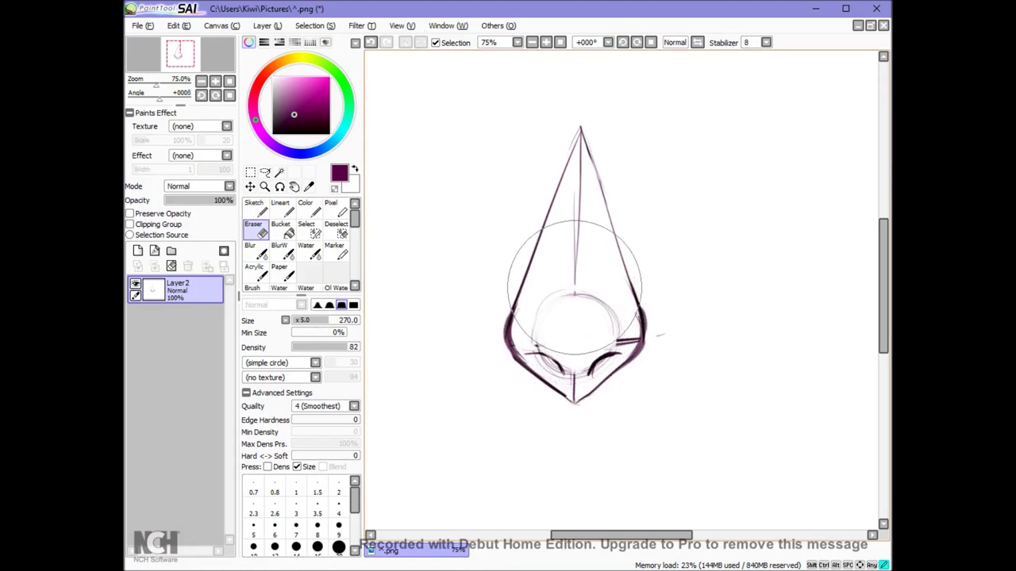
pyautogui.moveTo(589, 287)
pyautogui.mouseDown()
pyautogui.moveTo(622, 342)
pyautogui.moveTo(635, 336)
pyautogui.moveTo(554, 234)
pyautogui.moveTo(579, 223)
pyautogui.mouseUp()
# Step: Sketch a near-vertical bridge line on each side of the centre line above the nose-tip circle
pyautogui.click(256, 208)
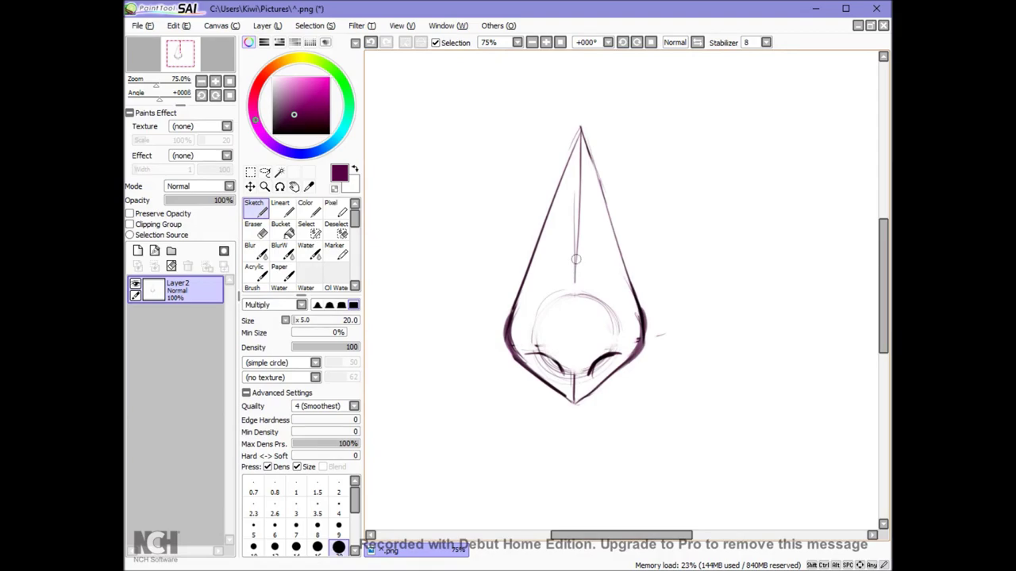
pyautogui.moveTo(599, 199); pyautogui.dragTo(592, 279)
pyautogui.moveTo(562, 208); pyautogui.dragTo(559, 257)
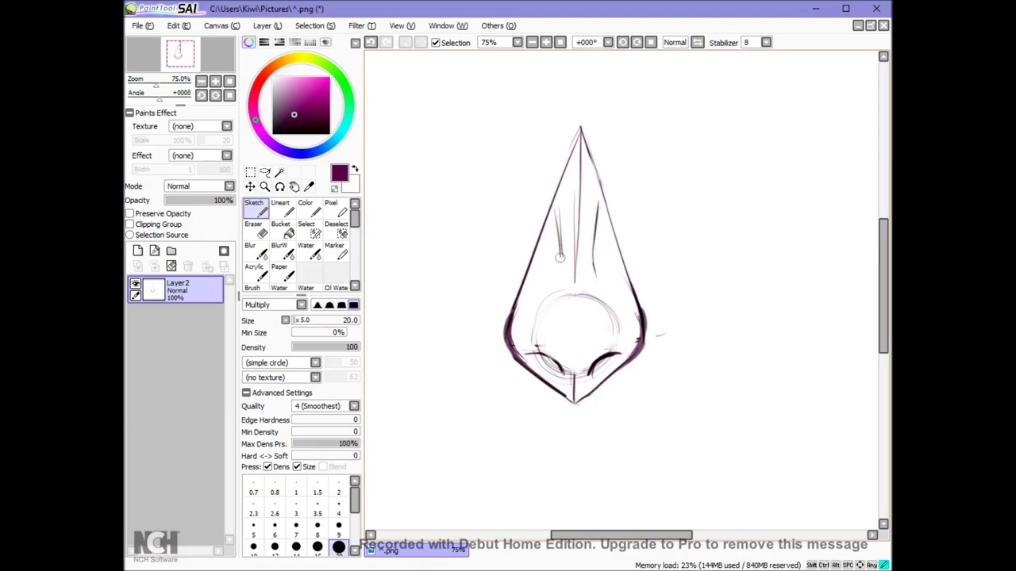
# Step: Erase the remaining centre line, lighten the apex and remove the kite's lower edges below the nostrils
pyautogui.press('e')
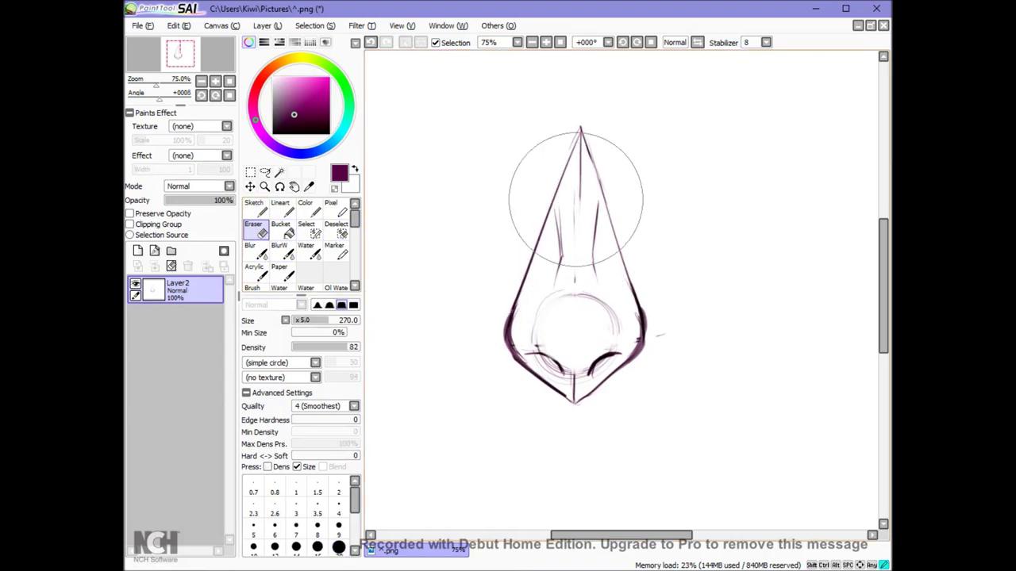
pyautogui.moveTo(579, 134); pyautogui.dragTo(578, 198)
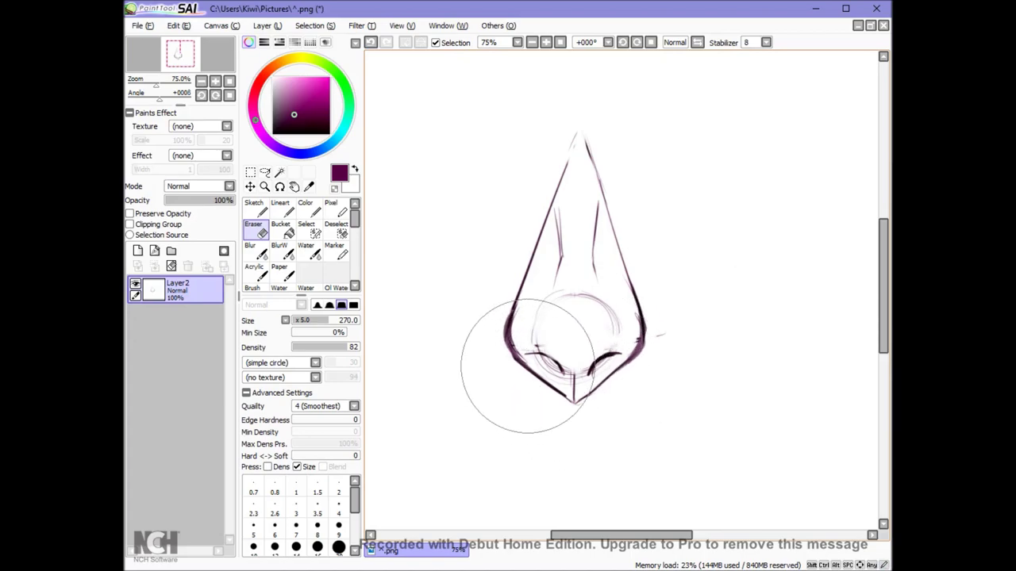
pyautogui.moveTo(512, 381)
pyautogui.mouseDown()
pyautogui.moveTo(589, 396)
pyautogui.moveTo(557, 393)
pyautogui.moveTo(625, 368)
pyautogui.mouseUp()
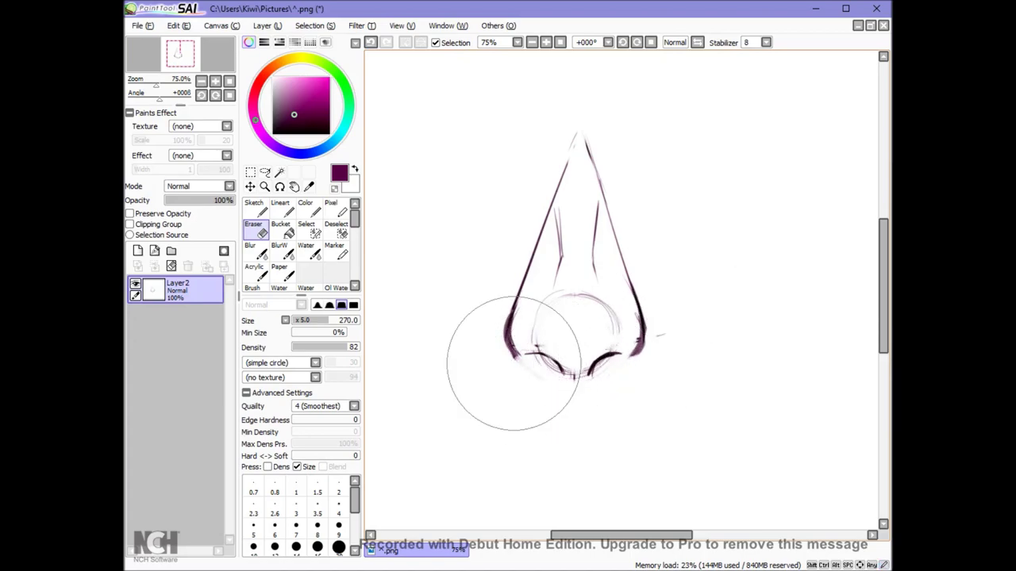
# Step: Try to sketch a rounded nose-tip curve below the nostrils, with short slanted strokes extending from both side corners
pyautogui.click(280, 273)
pyautogui.click(254, 208)
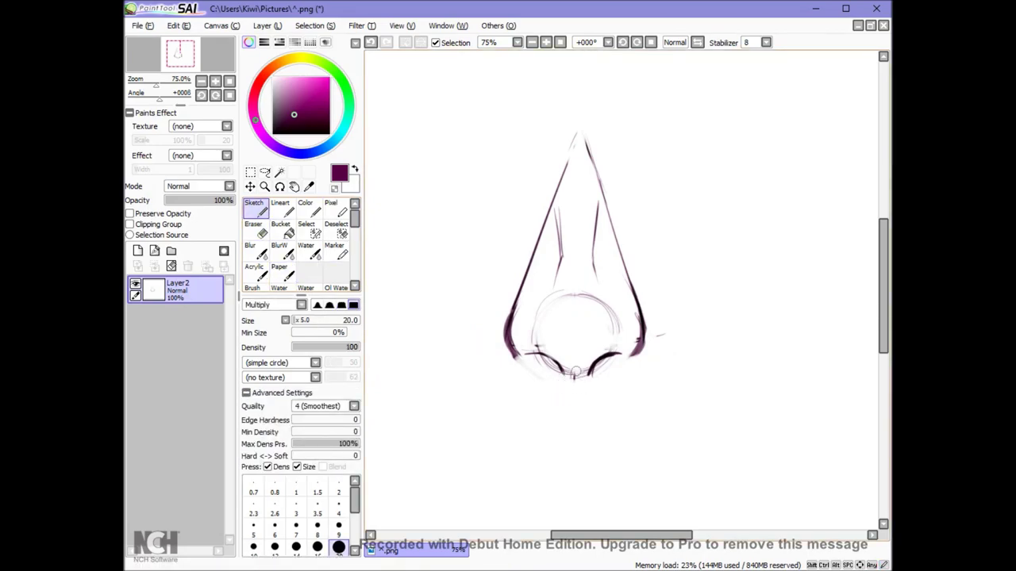
pyautogui.moveTo(574, 372); pyautogui.dragTo(590, 379)
pyautogui.click(370, 42)
pyautogui.moveTo(561, 387)
pyautogui.mouseDown()
pyautogui.moveTo(588, 391)
pyautogui.moveTo(619, 361)
pyautogui.moveTo(621, 370)
pyautogui.moveTo(643, 347)
pyautogui.mouseUp()
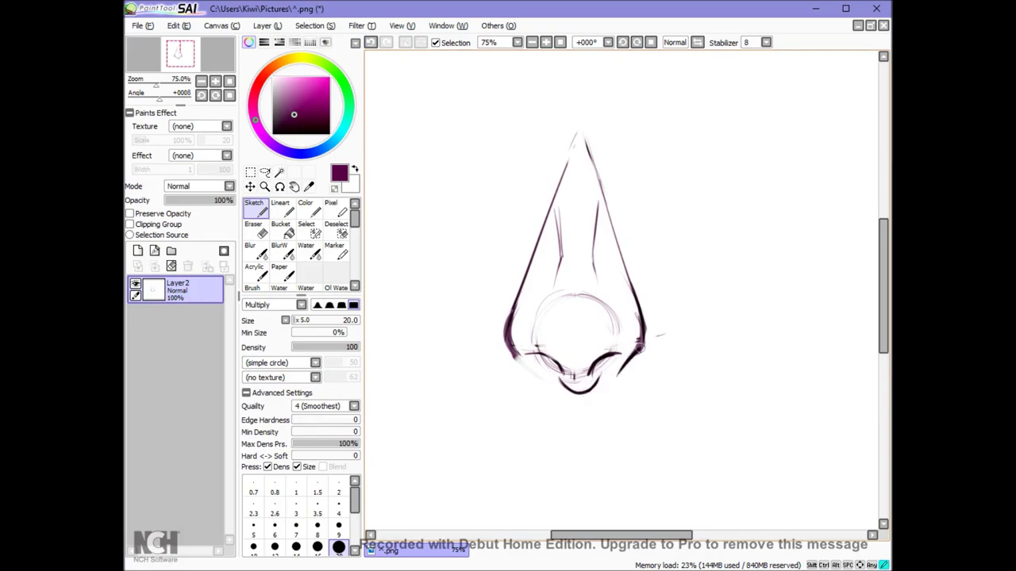
pyautogui.moveTo(508, 348); pyautogui.dragTo(542, 382)
pyautogui.press('m')
pyautogui.moveTo(446, 79); pyautogui.dragTo(715, 450)
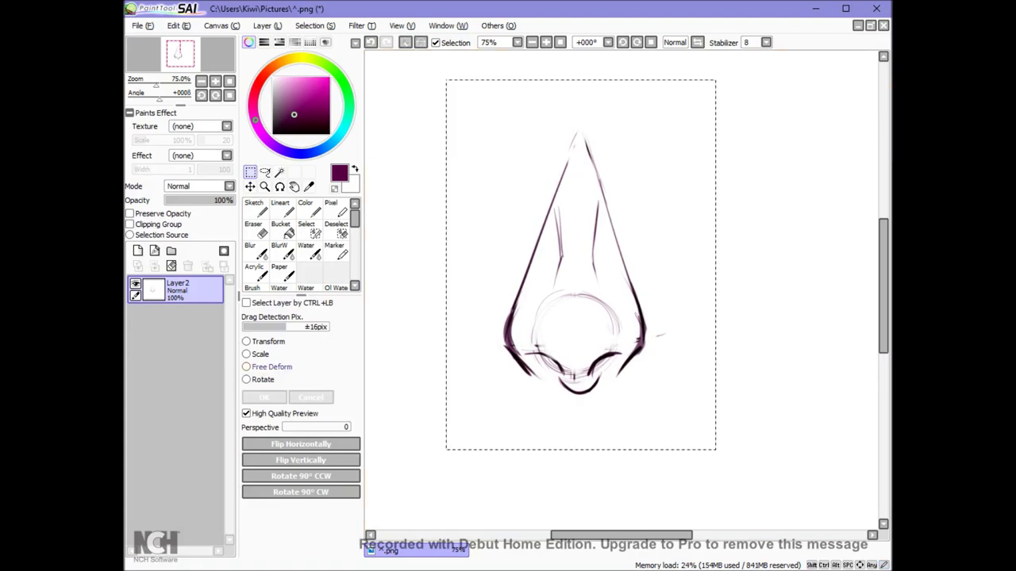
pyautogui.click(272, 367)
pyautogui.moveTo(581, 125); pyautogui.dragTo(561, 42)
pyautogui.click(311, 398)
# Step: Undo the rectangular selection, the slanted side strokes and the curve below the nostrils
pyautogui.click(371, 42)
pyautogui.click(371, 42)
pyautogui.click(371, 42)
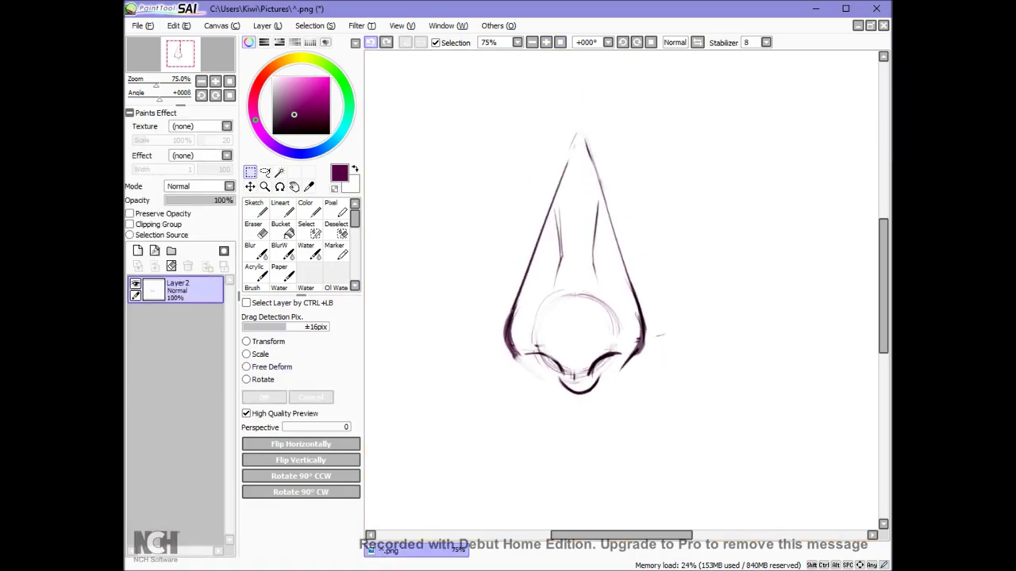
pyautogui.click(371, 42)
pyautogui.click(371, 42)
pyautogui.click(370, 42)
pyautogui.hotkey('ctrl', 'z')
# Step: Sketch a continuous lower nose contour joining the nostril arcs to each other and to the side corners, and thin it with the Eraser
pyautogui.click(279, 270)
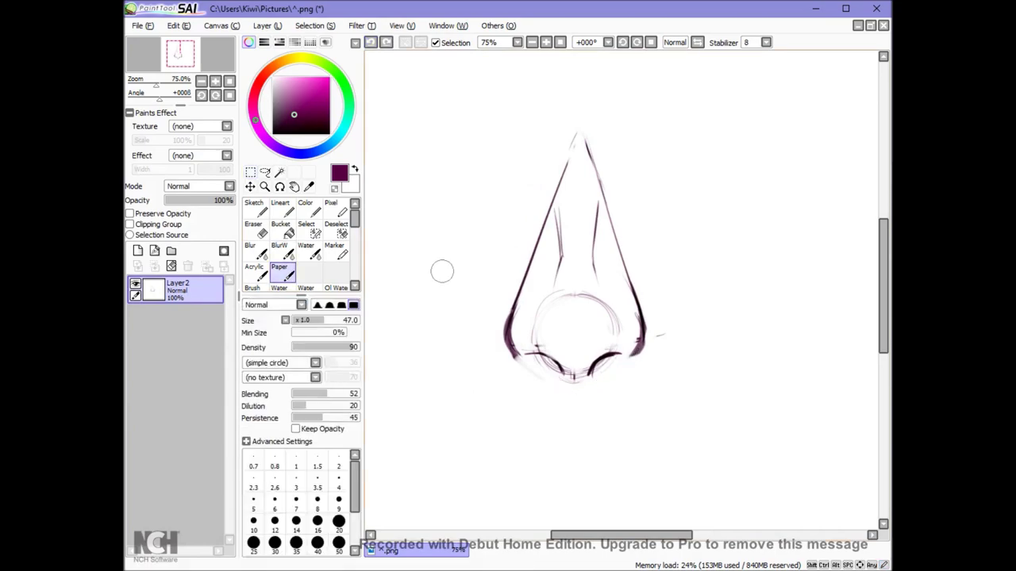
pyautogui.click(254, 207)
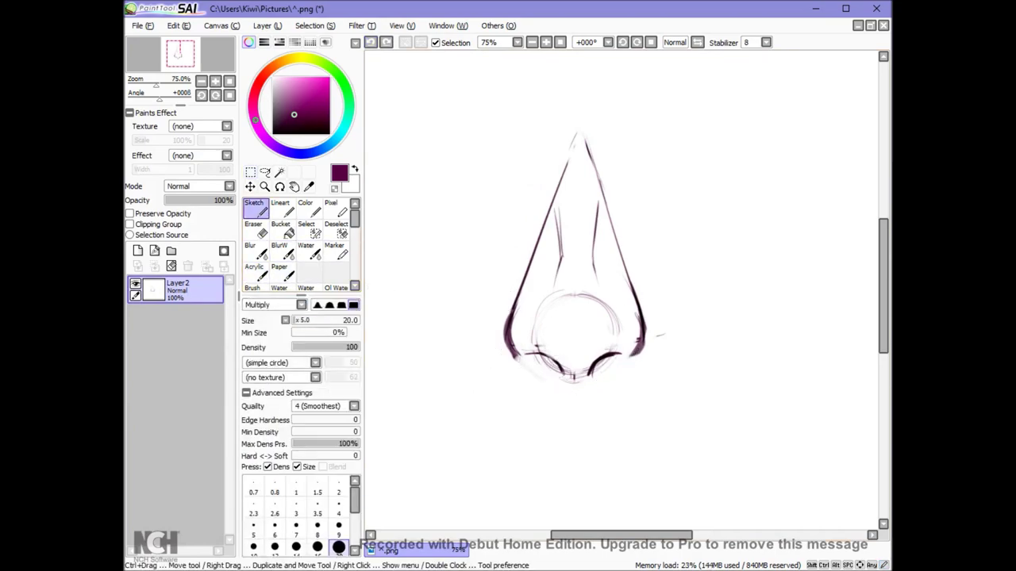
pyautogui.moveTo(558, 364)
pyautogui.mouseDown()
pyautogui.moveTo(580, 375)
pyautogui.moveTo(599, 359)
pyautogui.mouseUp()
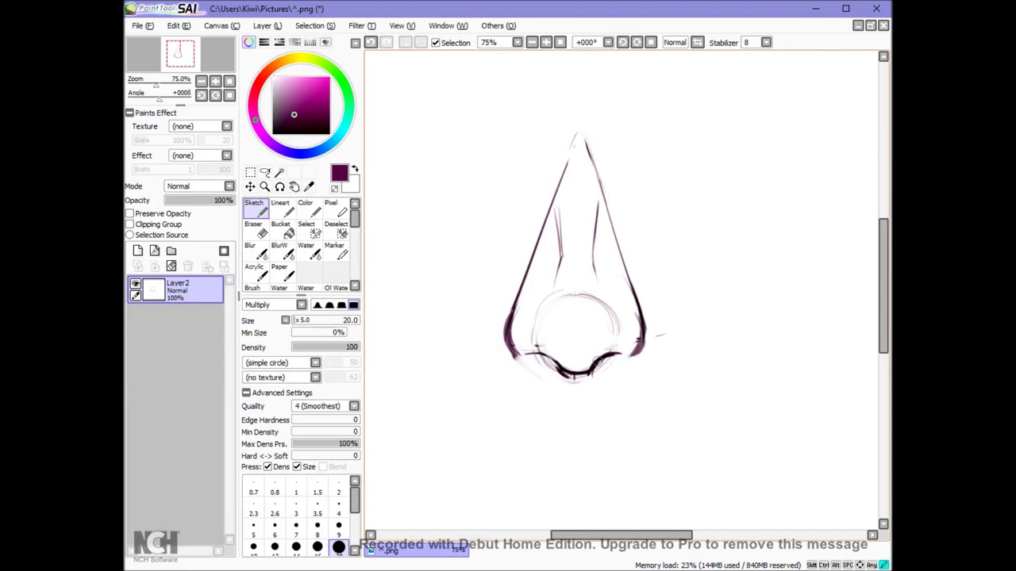
pyautogui.moveTo(516, 352)
pyautogui.mouseDown()
pyautogui.moveTo(536, 357)
pyautogui.moveTo(520, 356)
pyautogui.mouseUp()
pyautogui.moveTo(530, 355); pyautogui.dragTo(509, 342)
pyautogui.moveTo(613, 353)
pyautogui.mouseDown()
pyautogui.moveTo(640, 350)
pyautogui.moveTo(616, 354)
pyautogui.mouseUp()
pyautogui.press('e')
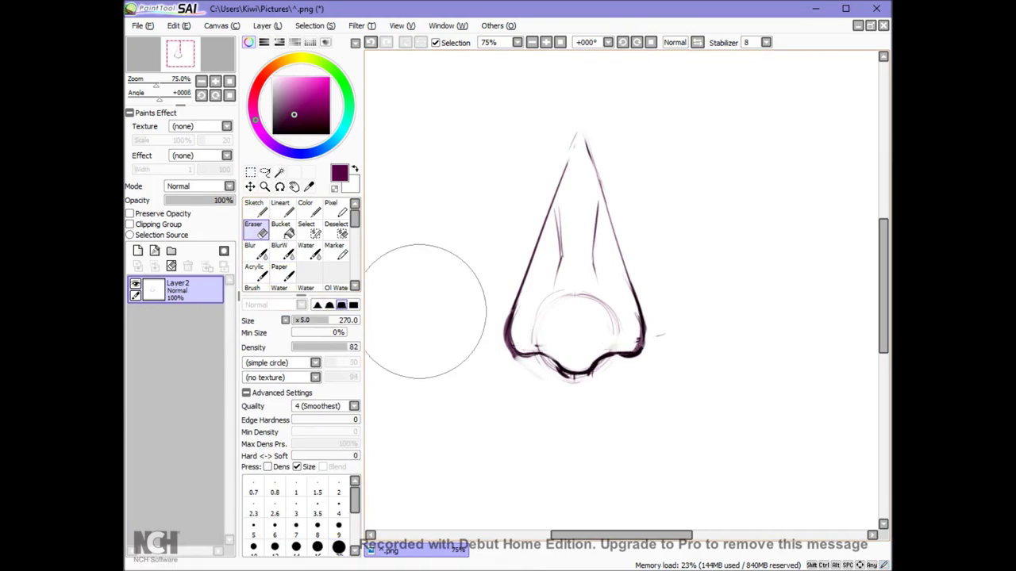
pyautogui.moveTo(546, 365)
pyautogui.mouseDown()
pyautogui.moveTo(584, 381)
pyautogui.moveTo(609, 358)
pyautogui.moveTo(644, 354)
pyautogui.mouseUp()
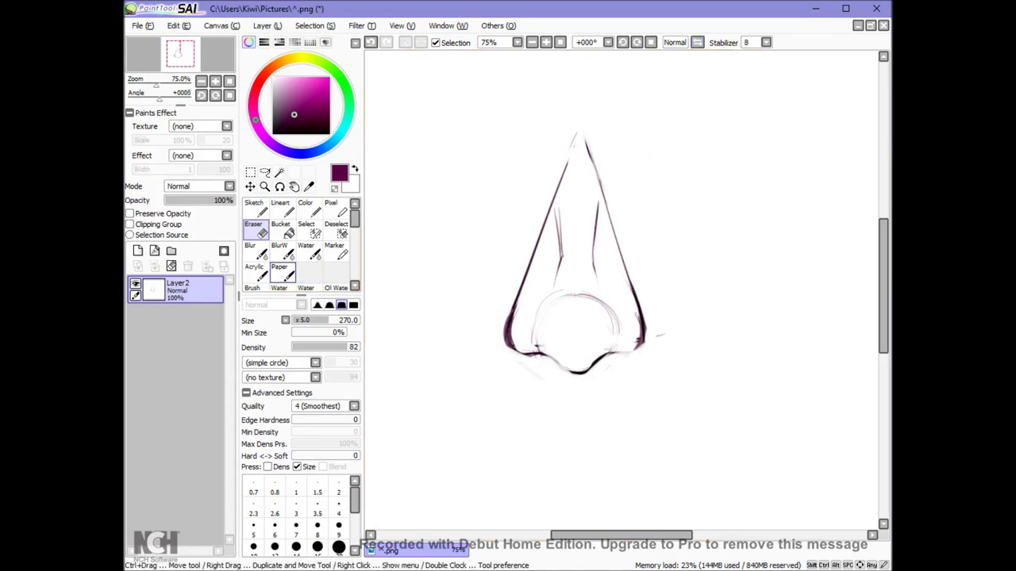
# Step: Strengthen the lower nose contour from the tip out to the corners with the Sketch brush
pyautogui.click(254, 208)
pyautogui.moveTo(580, 369); pyautogui.dragTo(646, 337)
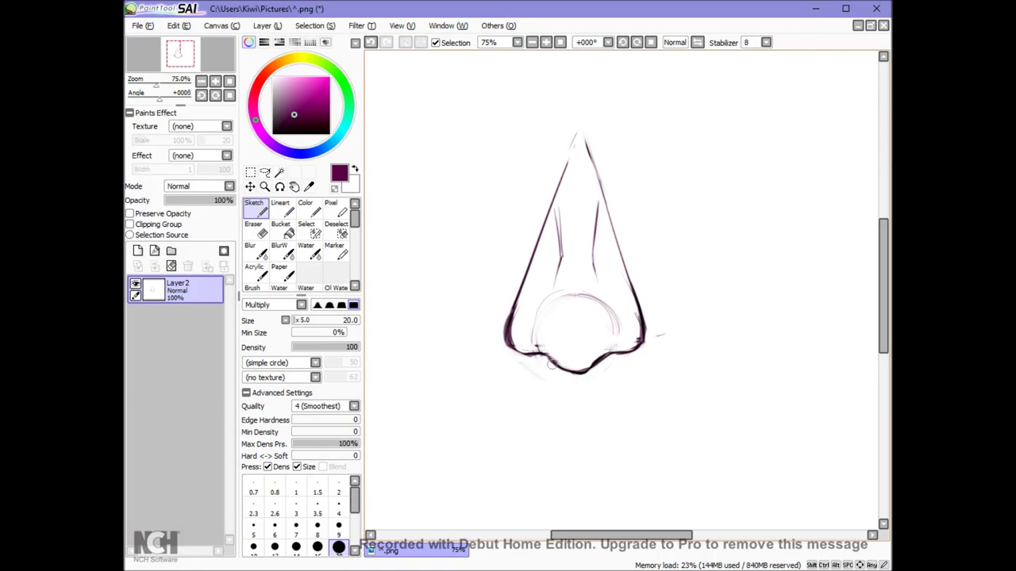
# Step: Sketch a large downward-pointing arrow beside the nose and undo it
pyautogui.moveTo(654, 227); pyautogui.dragTo(705, 225)
pyautogui.moveTo(671, 139); pyautogui.dragTo(673, 254)
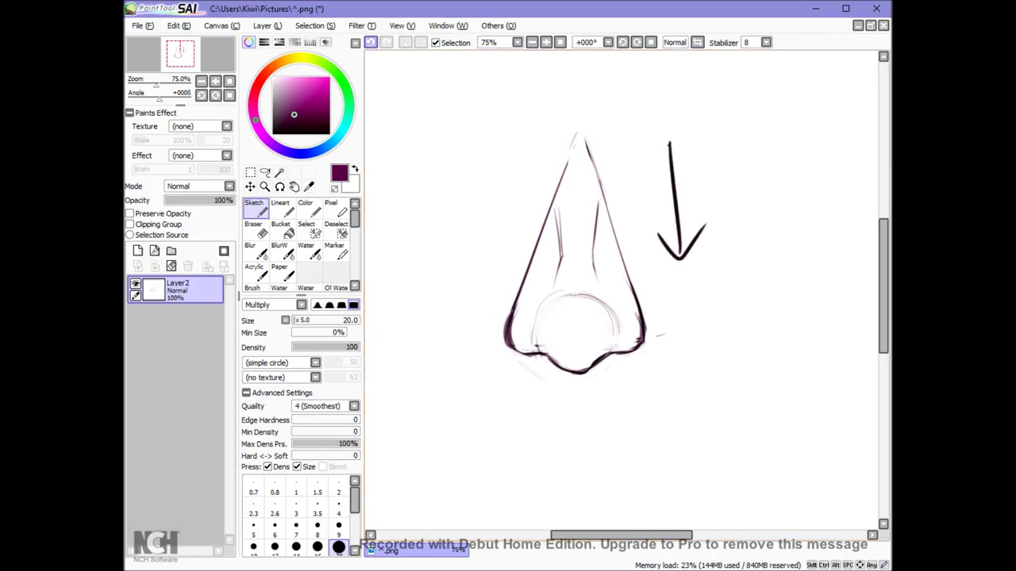
pyautogui.hotkey('ctrl', 'z')
pyautogui.hotkey('ctrl', 'z')
# Step: Erase the kite's long sides and apex above the nostrils, keeping the inner bridge lines and outer nostril curves
pyautogui.press('e')
pyautogui.moveTo(584, 234)
pyautogui.mouseDown()
pyautogui.moveTo(537, 227)
pyautogui.moveTo(529, 243)
pyautogui.moveTo(556, 177)
pyautogui.moveTo(627, 258)
pyautogui.moveTo(643, 317)
pyautogui.mouseUp()
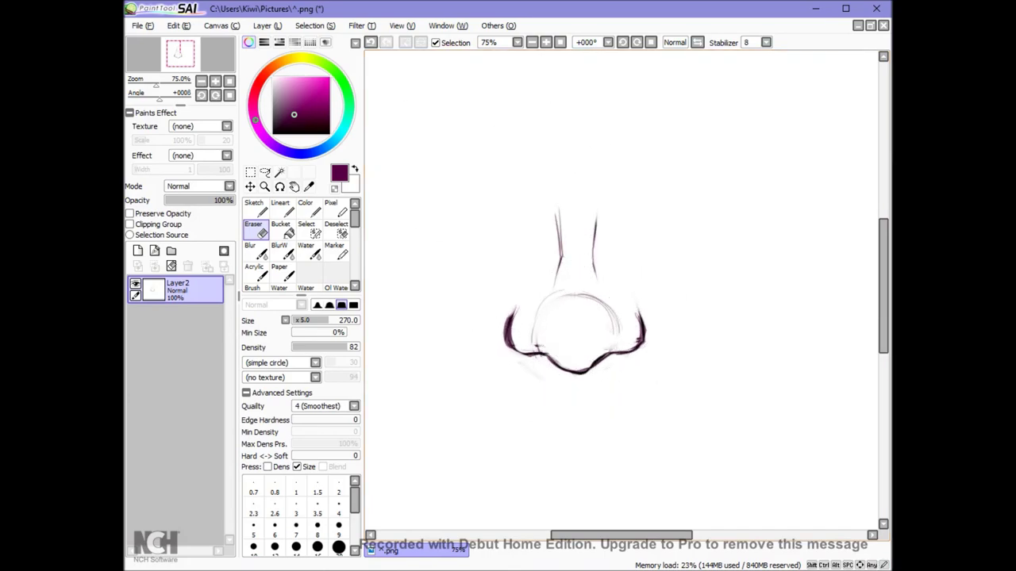
pyautogui.click(282, 272)
# Step: Sketch slanted strokes under both outer nostril curves and round the nose tip, thinning the joins with the Eraser
pyautogui.click(255, 209)
pyautogui.moveTo(509, 345); pyautogui.dragTo(534, 369)
pyautogui.moveTo(644, 341); pyautogui.dragTo(627, 361)
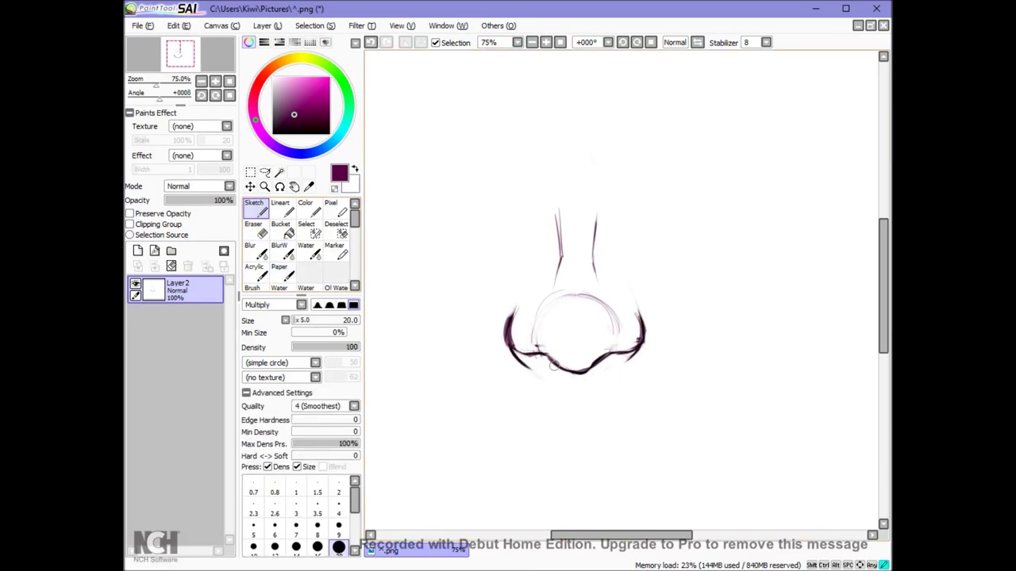
pyautogui.moveTo(560, 369)
pyautogui.mouseDown()
pyautogui.moveTo(648, 334)
pyautogui.moveTo(643, 349)
pyautogui.moveTo(602, 368)
pyautogui.mouseUp()
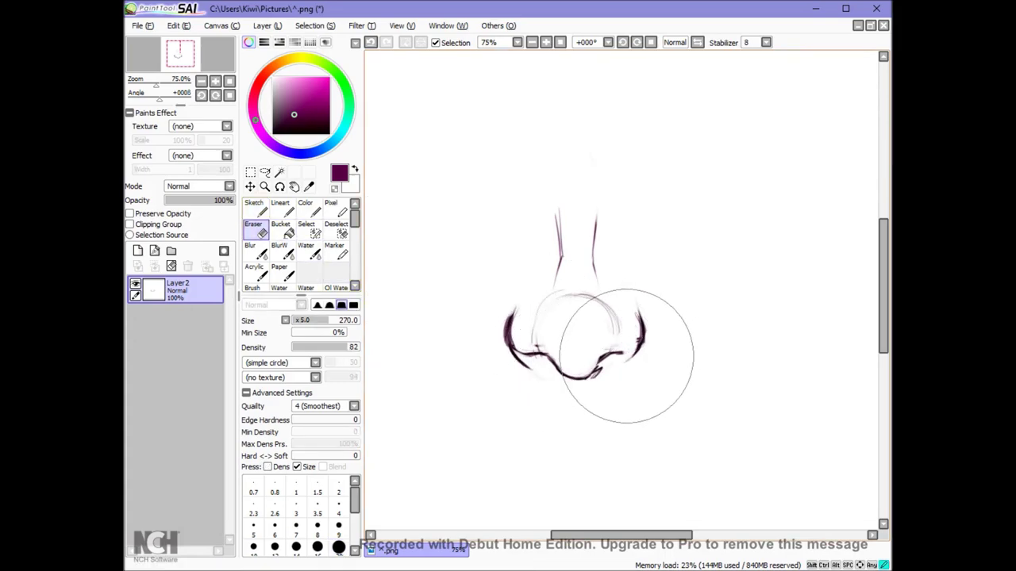
pyautogui.click(279, 271)
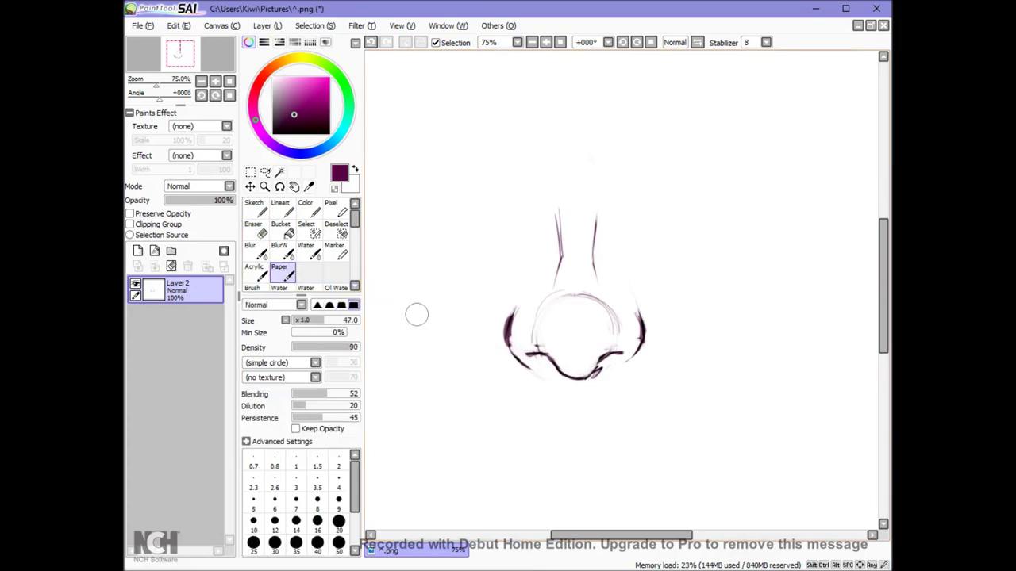
# Step: Sketch the lower edges of both nostrils with slanted strokes running down to the sides of the nose tip
pyautogui.click(255, 208)
pyautogui.moveTo(527, 354); pyautogui.dragTo(557, 364)
pyautogui.moveTo(624, 354)
pyautogui.mouseDown()
pyautogui.moveTo(603, 365)
pyautogui.moveTo(623, 351)
pyautogui.mouseUp()
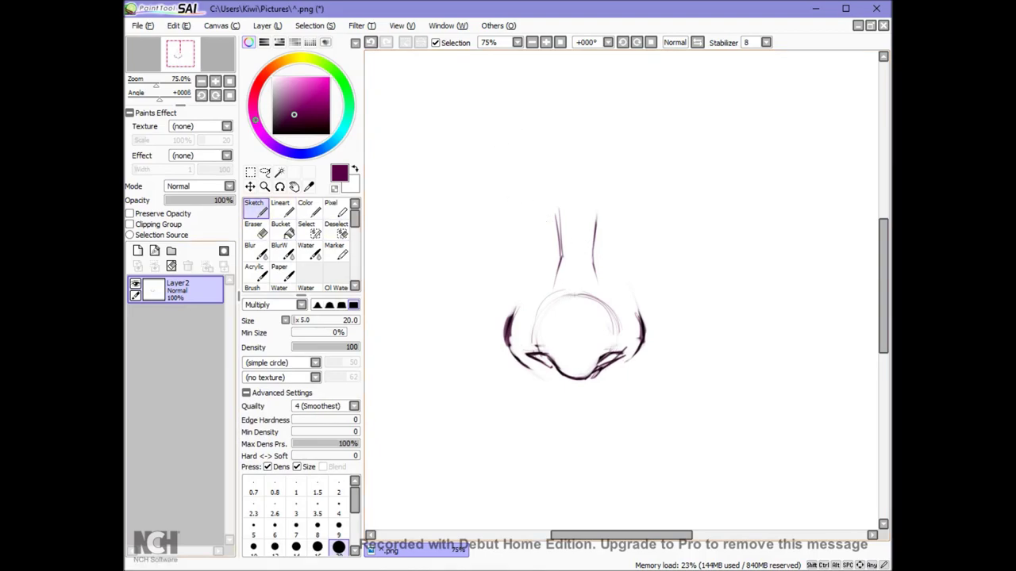
# Step: Clear the front-view nose drawing from the layer
pyautogui.click(172, 265)
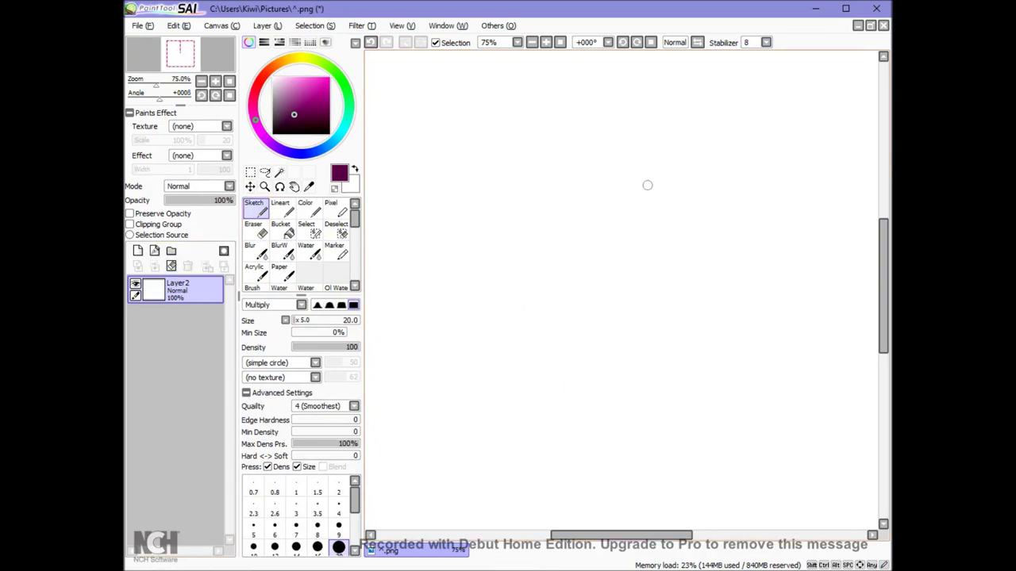
pyautogui.hotkey('ctrl', 'z')
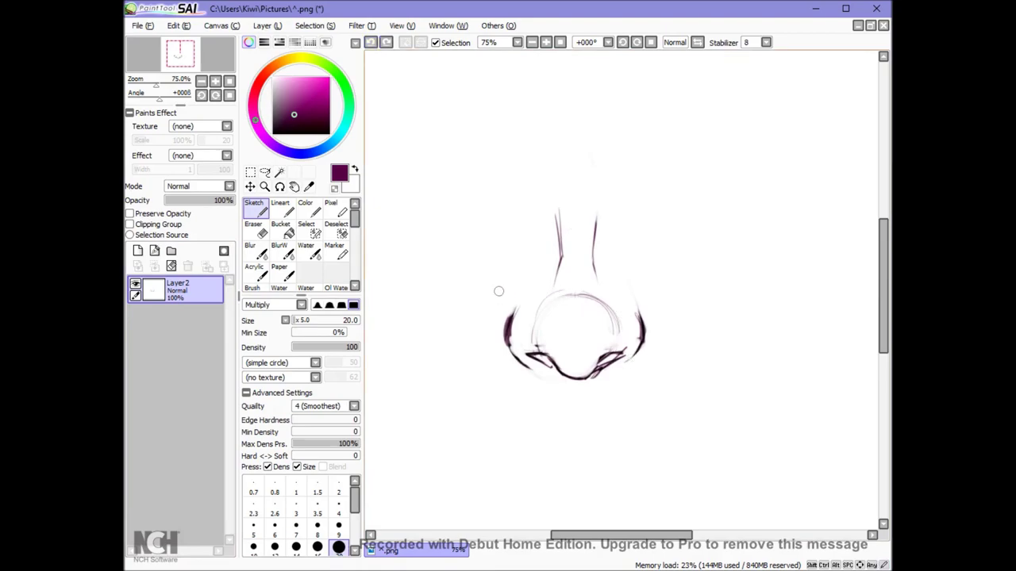
pyautogui.click(171, 266)
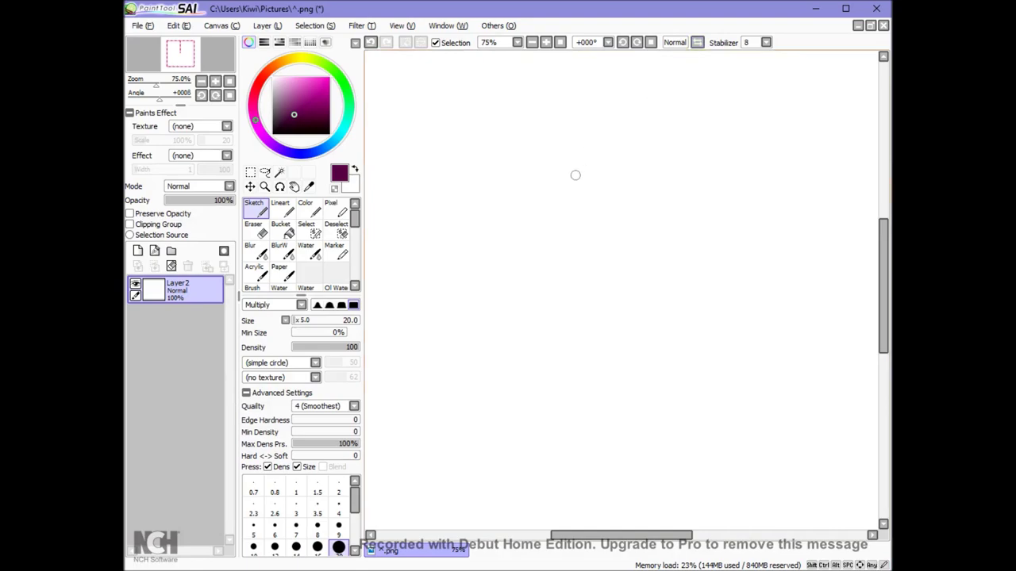
# Step: Sketch a tall triangle for a side-view nose, refining its edges in the mirrored view before restoring the normal view
pyautogui.moveTo(597, 159)
pyautogui.mouseDown()
pyautogui.moveTo(501, 272)
pyautogui.moveTo(583, 327)
pyautogui.mouseUp()
pyautogui.click(698, 43)
pyautogui.moveTo(653, 160)
pyautogui.mouseDown()
pyautogui.moveTo(655, 169)
pyautogui.moveTo(639, 147)
pyautogui.moveTo(656, 328)
pyautogui.mouseUp()
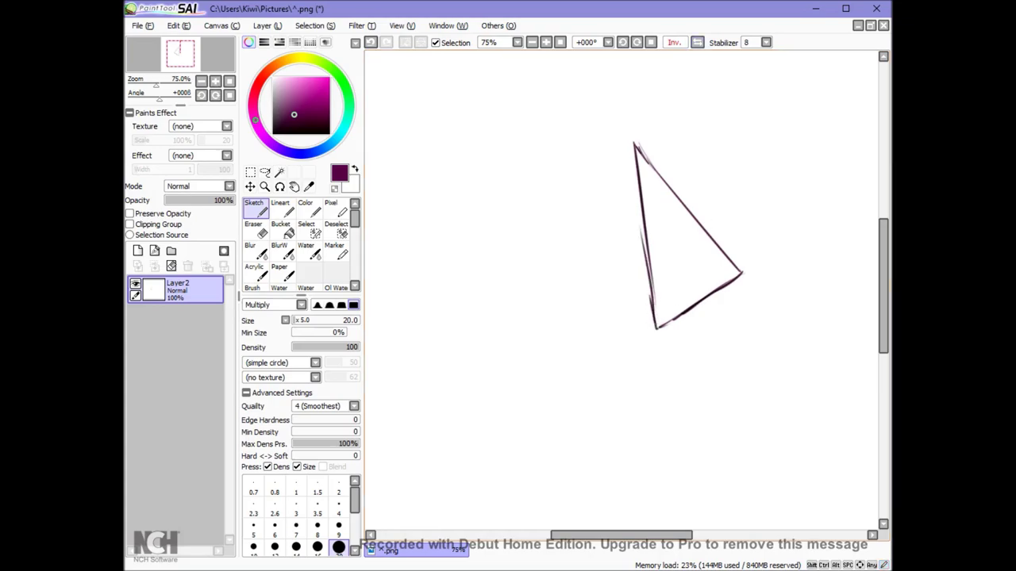
pyautogui.click(675, 42)
# Step: Sketch a slanted guideline from the triangle's left corner to its back edge, redrawing it higher above the lower corner
pyautogui.moveTo(503, 274); pyautogui.dragTo(591, 307)
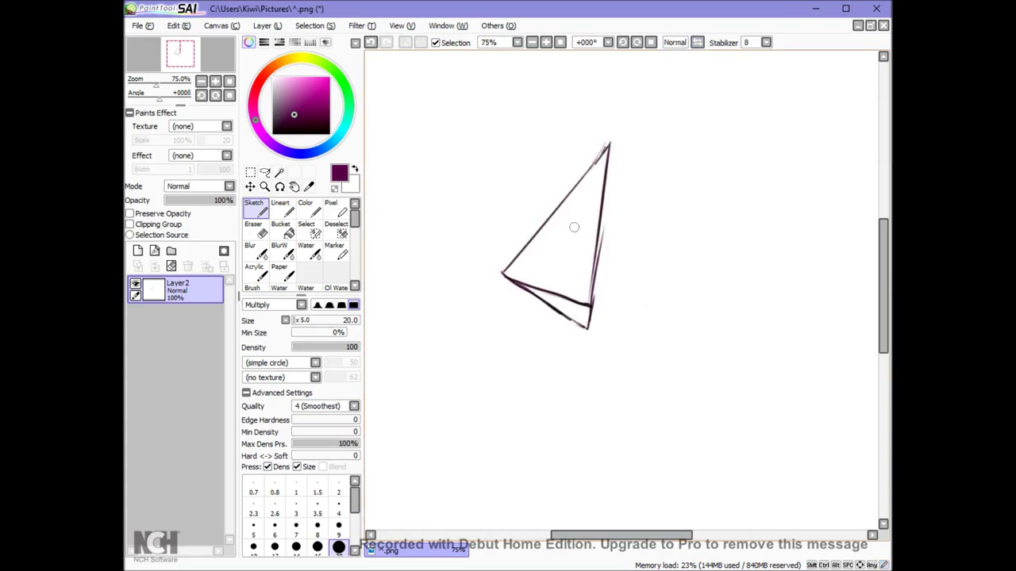
pyautogui.hotkey('ctrl', 'z')
pyautogui.hotkey('ctrl', 'z')
pyautogui.moveTo(503, 274); pyautogui.dragTo(591, 292)
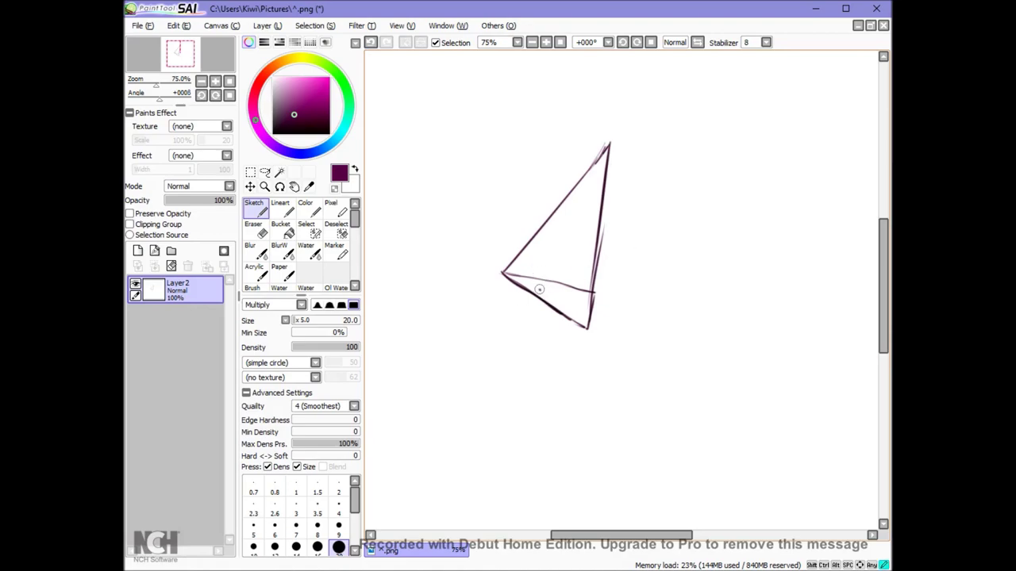
# Step: Try a curved and an angular nostril shape below the slanted guideline, undoing each attempt
pyautogui.moveTo(539, 289); pyautogui.dragTo(589, 307)
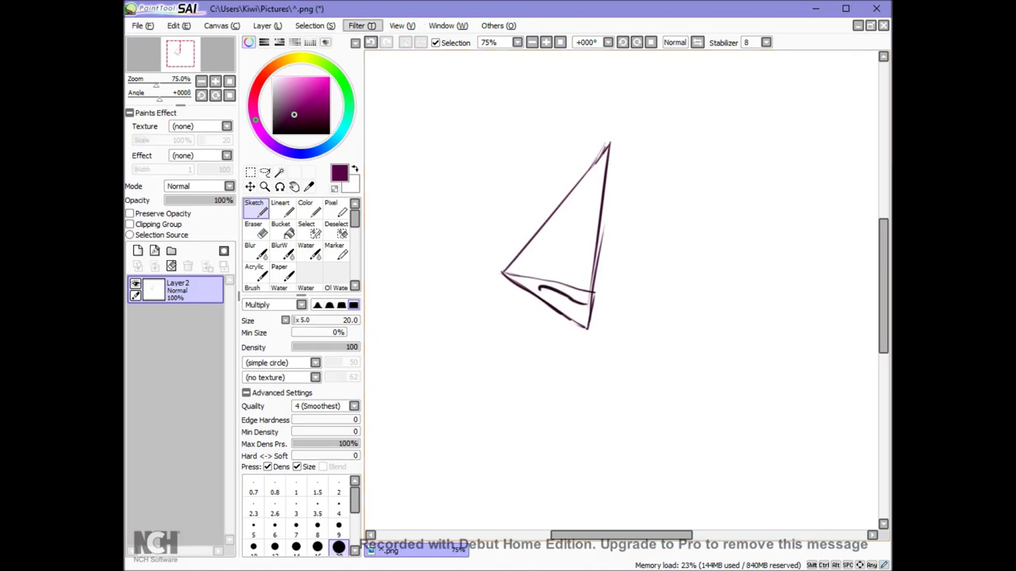
pyautogui.click(370, 42)
pyautogui.moveTo(535, 286)
pyautogui.mouseDown()
pyautogui.moveTo(582, 301)
pyautogui.moveTo(557, 292)
pyautogui.moveTo(586, 316)
pyautogui.mouseUp()
pyautogui.hotkey('ctrl', 'z')
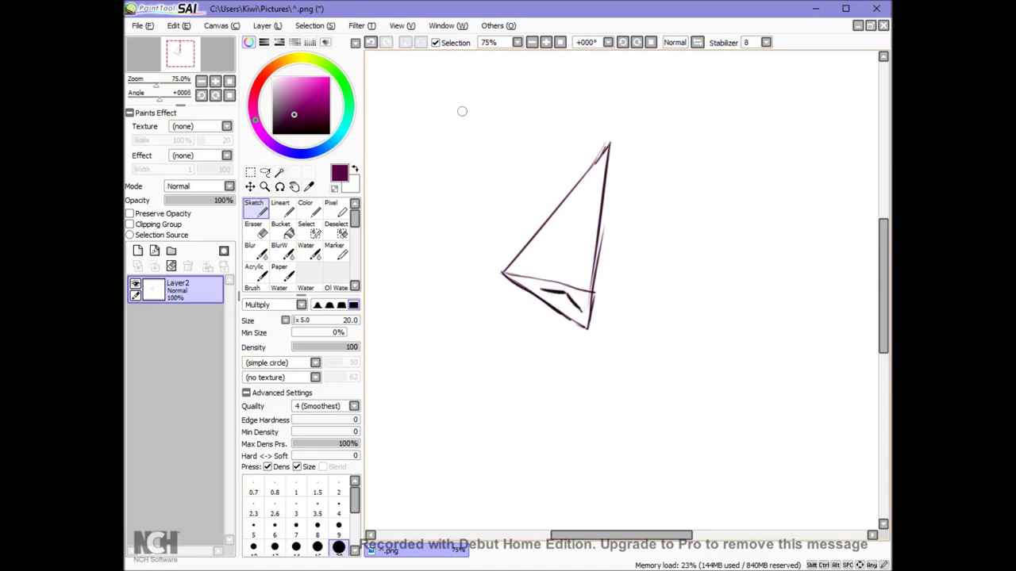
pyautogui.click(371, 42)
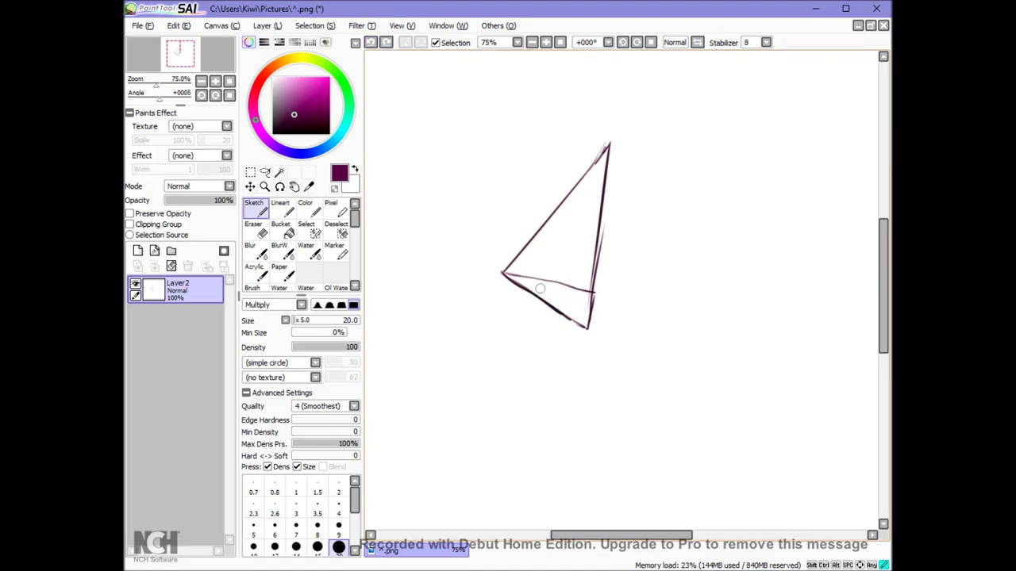
# Step: Try a straight and a wavy nostril line below the slanted guideline, undoing each attempt
pyautogui.moveTo(542, 289); pyautogui.dragTo(584, 298)
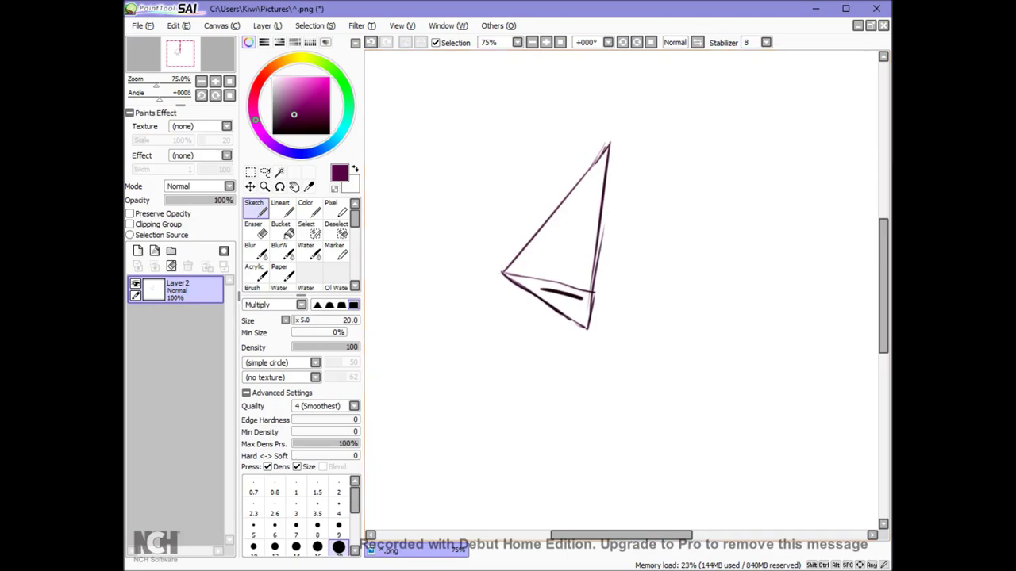
pyautogui.hotkey('ctrl', 'z')
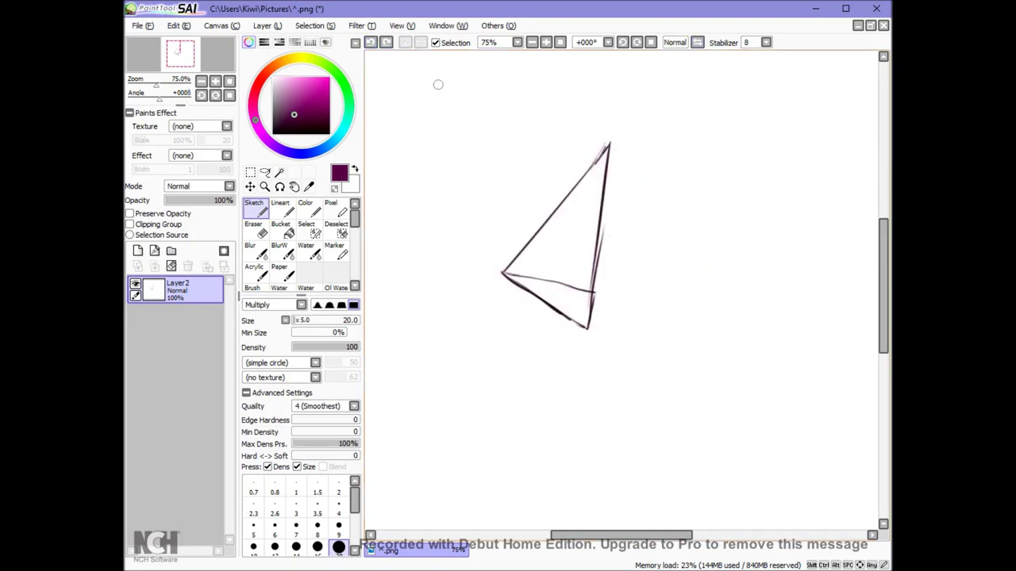
pyautogui.moveTo(538, 290); pyautogui.dragTo(583, 300)
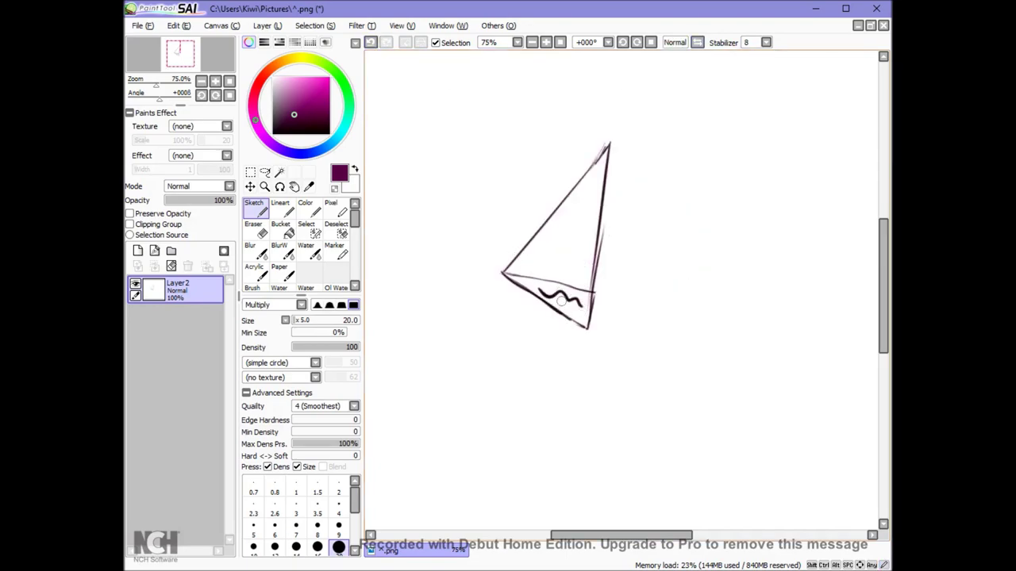
pyautogui.hotkey('ctrl', 'z')
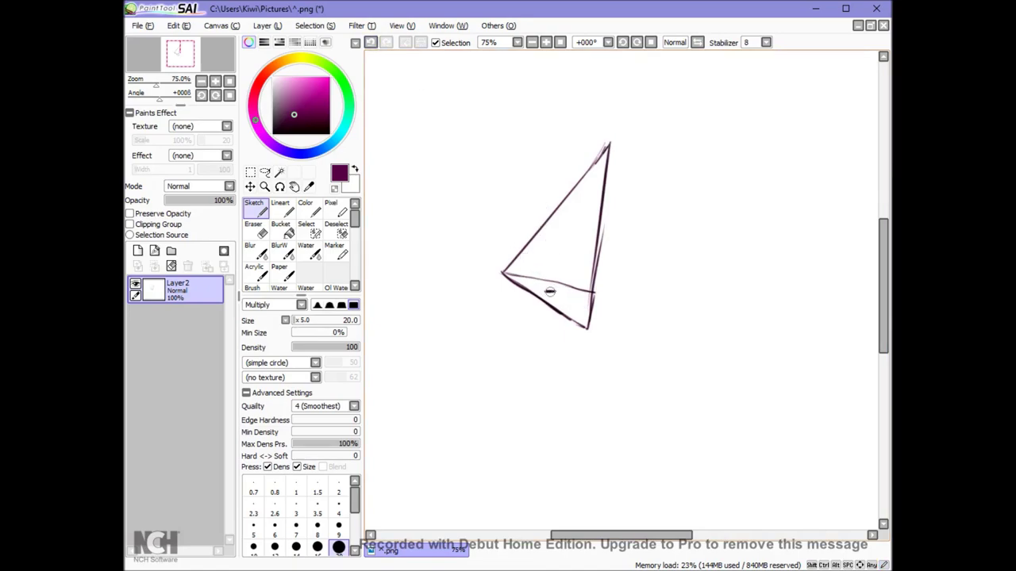
# Step: Sketch a curved nostril below the guideline and a short stroke branching off the triangle's lower edge
pyautogui.moveTo(544, 292); pyautogui.dragTo(582, 313)
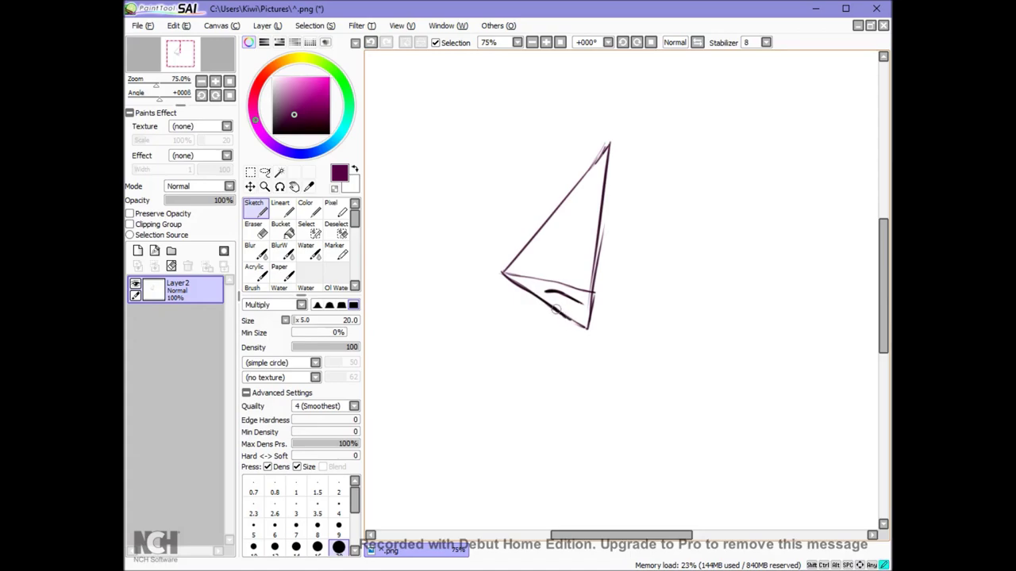
pyautogui.moveTo(555, 311); pyautogui.dragTo(573, 332)
pyautogui.hotkey('ctrl', 'z')
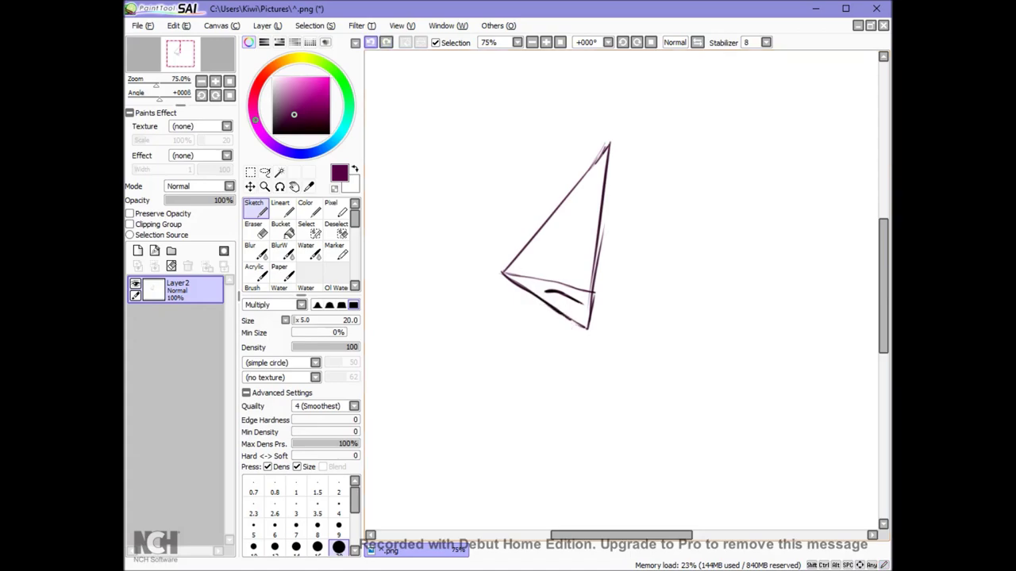
pyautogui.hotkey('ctrl', 'y')
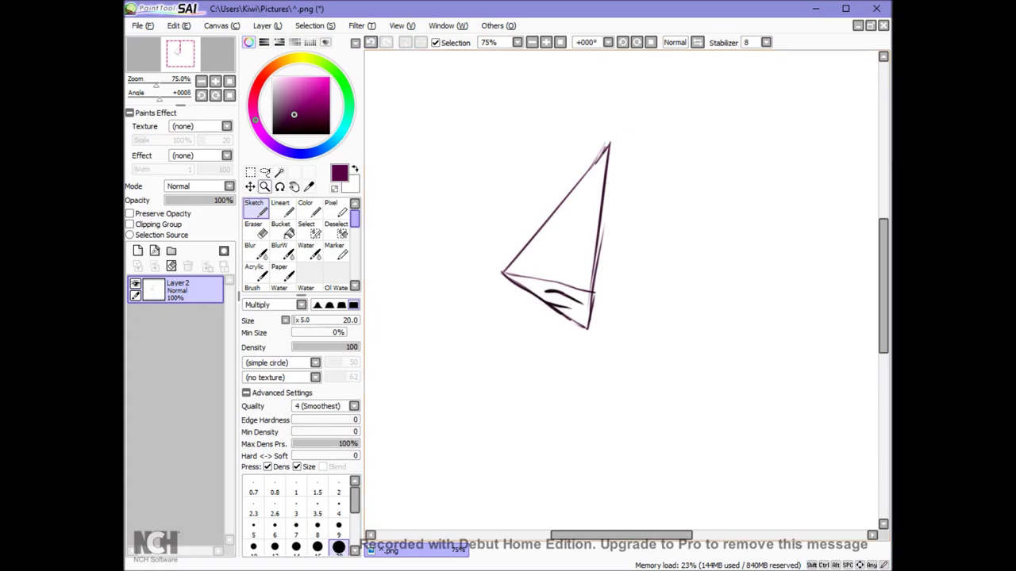
# Step: Erase the slanted guideline and the triangle's lower corner around the nostril
pyautogui.press('e')
pyautogui.moveTo(560, 310)
pyautogui.mouseDown()
pyautogui.moveTo(591, 325)
pyautogui.moveTo(578, 278)
pyautogui.moveTo(576, 289)
pyautogui.moveTo(513, 260)
pyautogui.moveTo(516, 287)
pyautogui.moveTo(508, 273)
pyautogui.moveTo(540, 300)
pyautogui.mouseUp()
pyautogui.click(281, 273)
# Step: Sketch a rounded nose tip inside the triangle's left corner and erase the pointed corner outside it
pyautogui.click(257, 209)
pyautogui.click(256, 230)
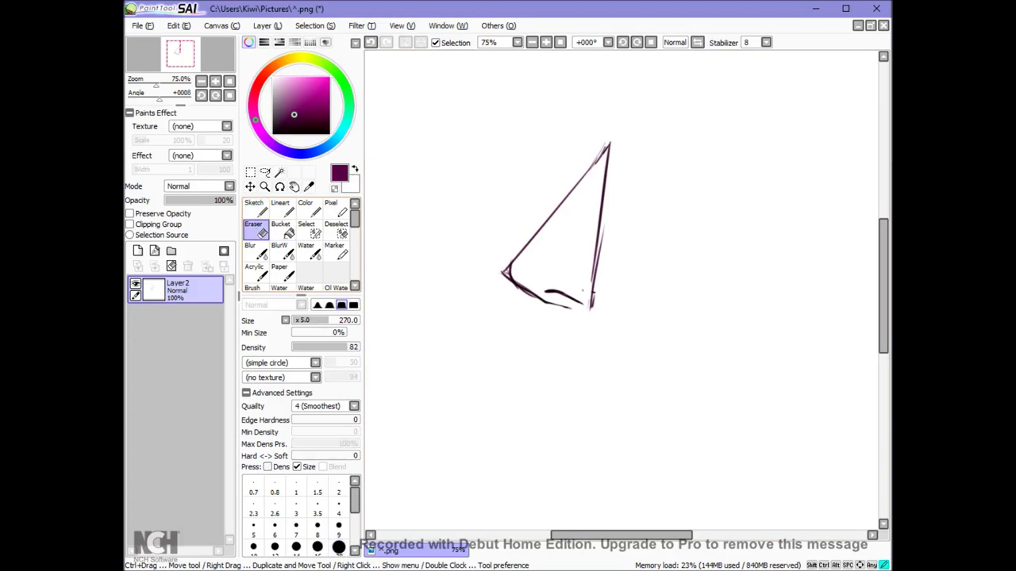
pyautogui.moveTo(499, 273)
pyautogui.mouseDown()
pyautogui.moveTo(506, 256)
pyautogui.moveTo(524, 295)
pyautogui.mouseUp()
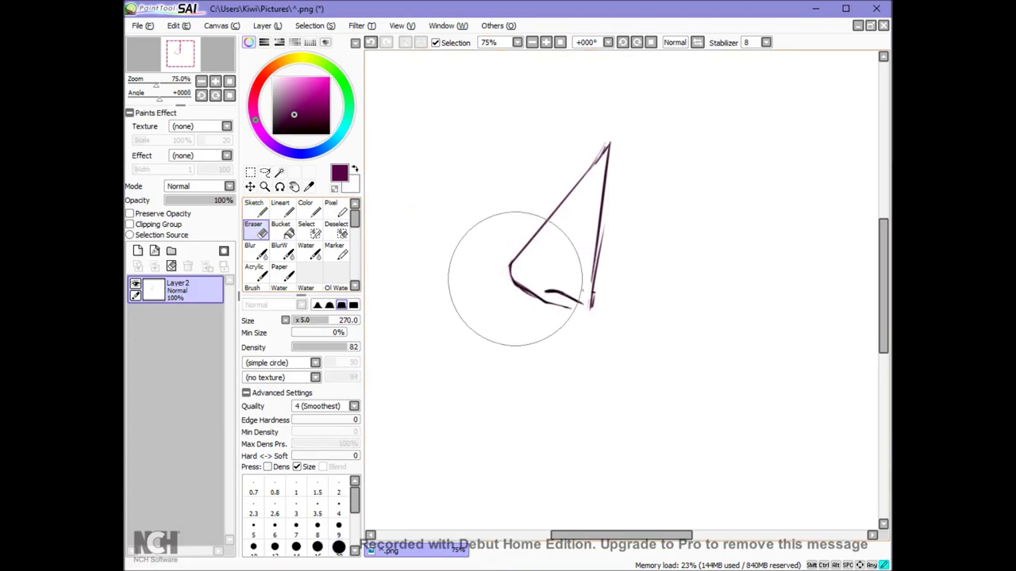
pyautogui.click(279, 270)
# Step: Strengthen the nose's underside and rear nostril wing, and erase the triangle's back edge and apex above the wing
pyautogui.click(256, 208)
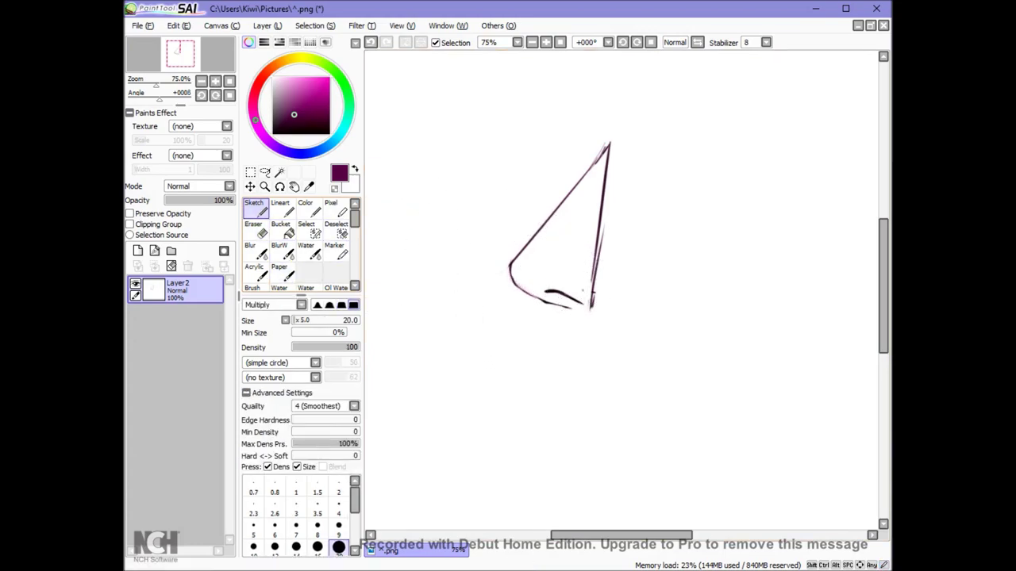
pyautogui.moveTo(519, 286)
pyautogui.mouseDown()
pyautogui.moveTo(574, 307)
pyautogui.moveTo(592, 293)
pyautogui.mouseUp()
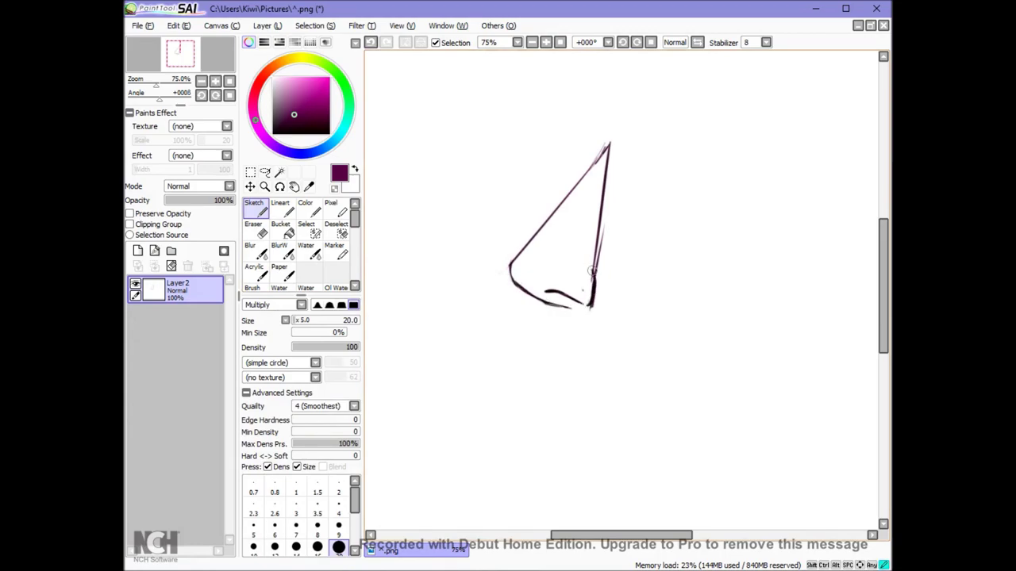
pyautogui.click(253, 228)
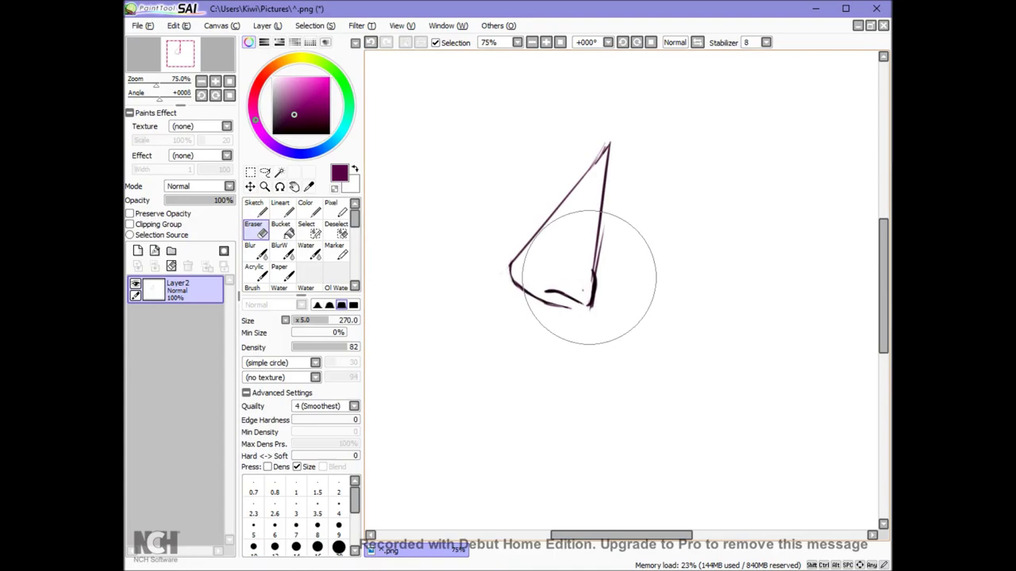
pyautogui.moveTo(594, 254); pyautogui.dragTo(594, 184)
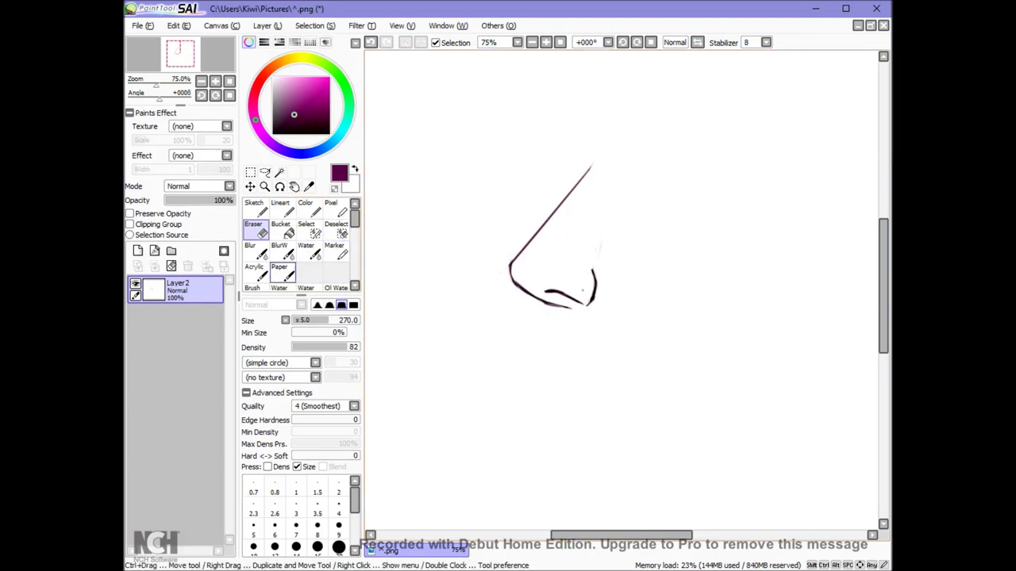
pyautogui.click(282, 273)
# Step: Erase the nostril wing behind the nostril and trim the nostril line's rear end
pyautogui.click(256, 208)
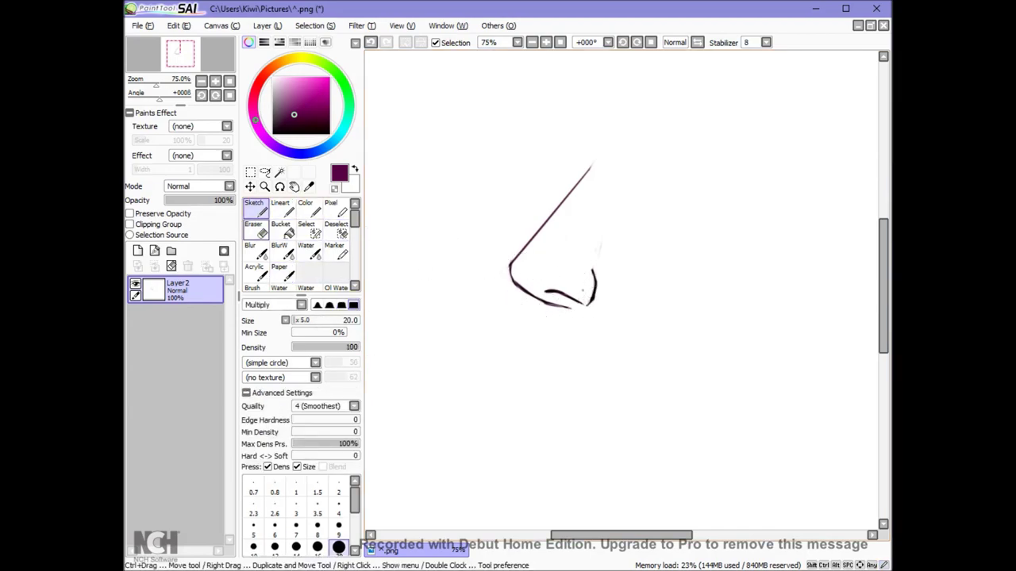
pyautogui.click(256, 230)
pyautogui.moveTo(588, 306); pyautogui.dragTo(584, 312)
pyautogui.click(256, 209)
pyautogui.click(254, 230)
pyautogui.moveTo(556, 295)
pyautogui.mouseDown()
pyautogui.moveTo(590, 328)
pyautogui.moveTo(584, 302)
pyautogui.mouseUp()
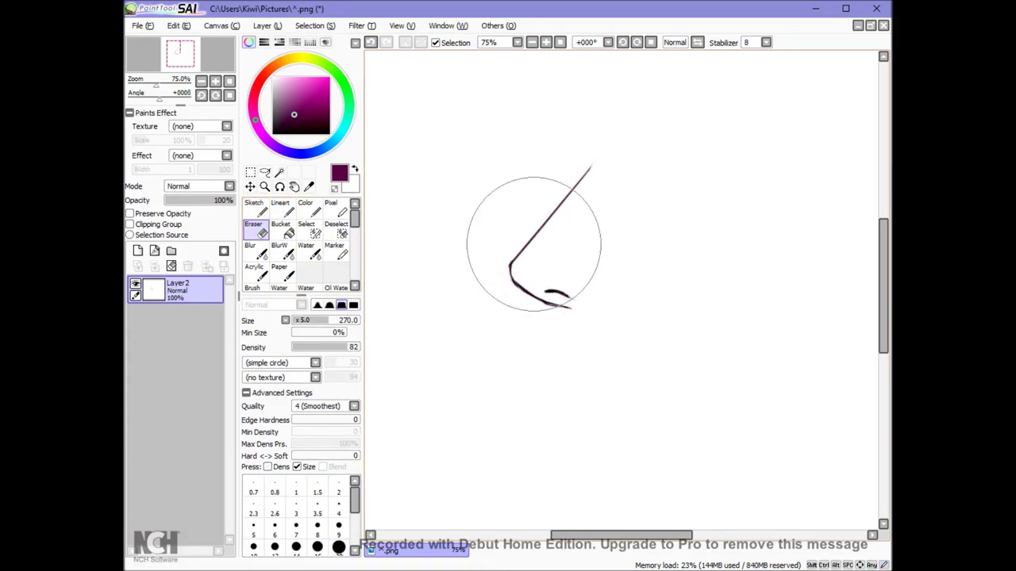
# Step: Sketch a long curved line behind the nostril and shade to its right in muted mauve with the Acrylic brush
pyautogui.click(254, 208)
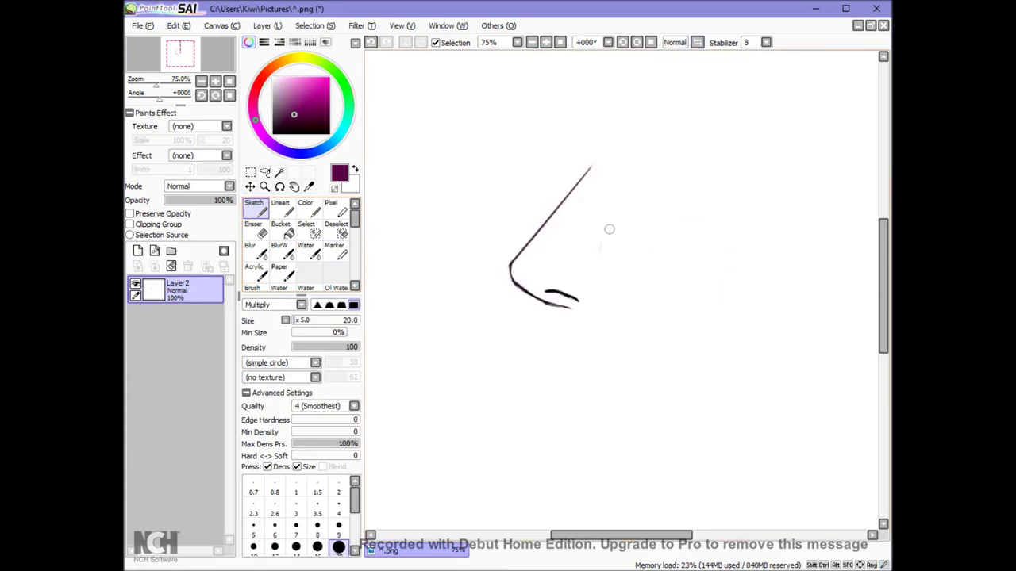
pyautogui.moveTo(611, 211)
pyautogui.mouseDown()
pyautogui.moveTo(587, 341)
pyautogui.moveTo(588, 327)
pyautogui.mouseUp()
pyautogui.moveTo(603, 235); pyautogui.dragTo(586, 342)
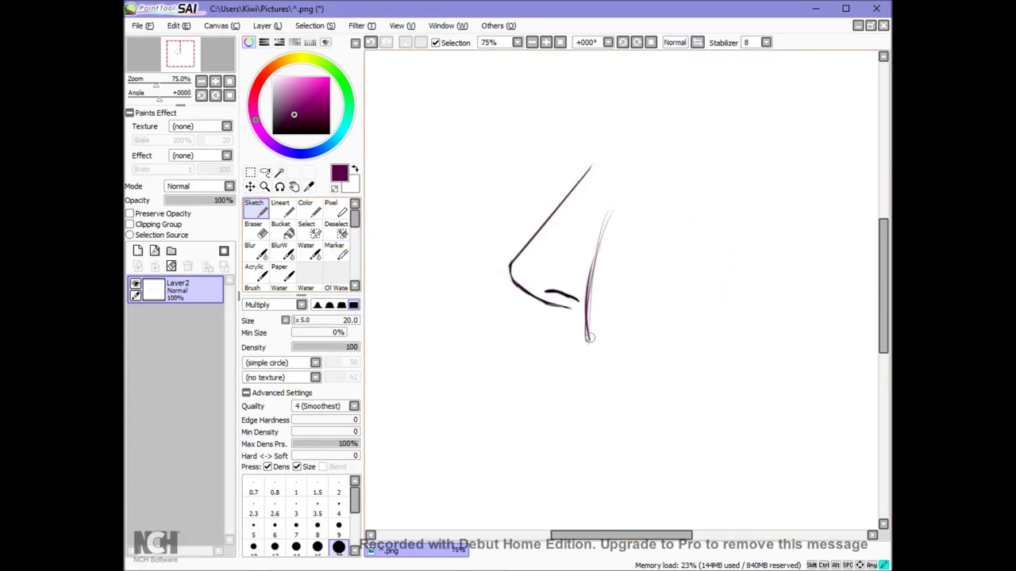
pyautogui.click(254, 270)
pyautogui.moveTo(603, 227)
pyautogui.mouseDown()
pyautogui.moveTo(607, 297)
pyautogui.moveTo(636, 328)
pyautogui.moveTo(603, 301)
pyautogui.moveTo(602, 269)
pyautogui.moveTo(628, 274)
pyautogui.moveTo(617, 239)
pyautogui.moveTo(657, 334)
pyautogui.moveTo(670, 357)
pyautogui.mouseUp()
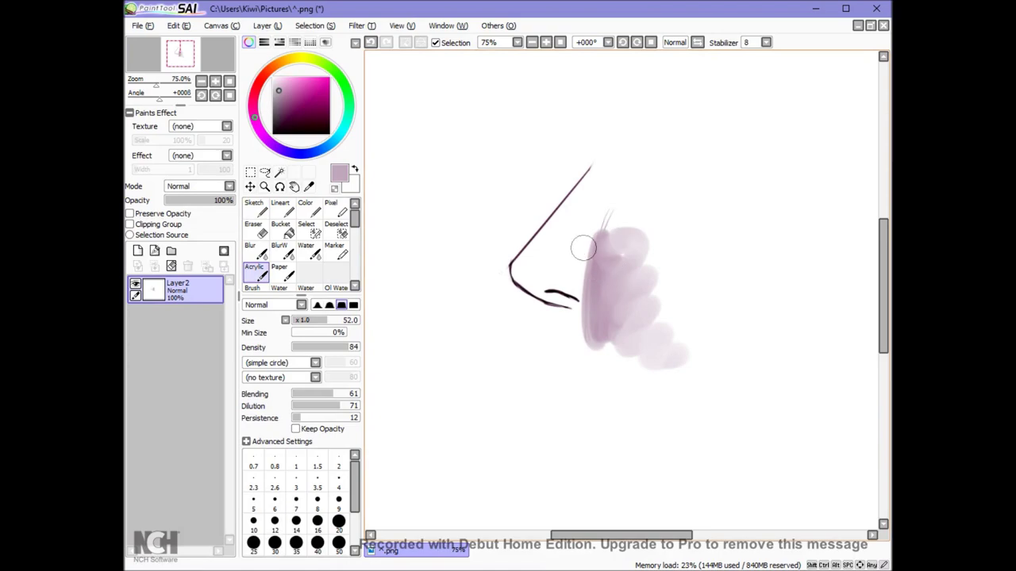
# Step: Erase part of the mauve shading and clear the whole side-view drawing from the layer
pyautogui.click(254, 231)
pyautogui.moveTo(612, 261)
pyautogui.mouseDown()
pyautogui.moveTo(601, 170)
pyautogui.moveTo(595, 199)
pyautogui.moveTo(612, 296)
pyautogui.moveTo(637, 313)
pyautogui.mouseUp()
pyautogui.click(171, 265)
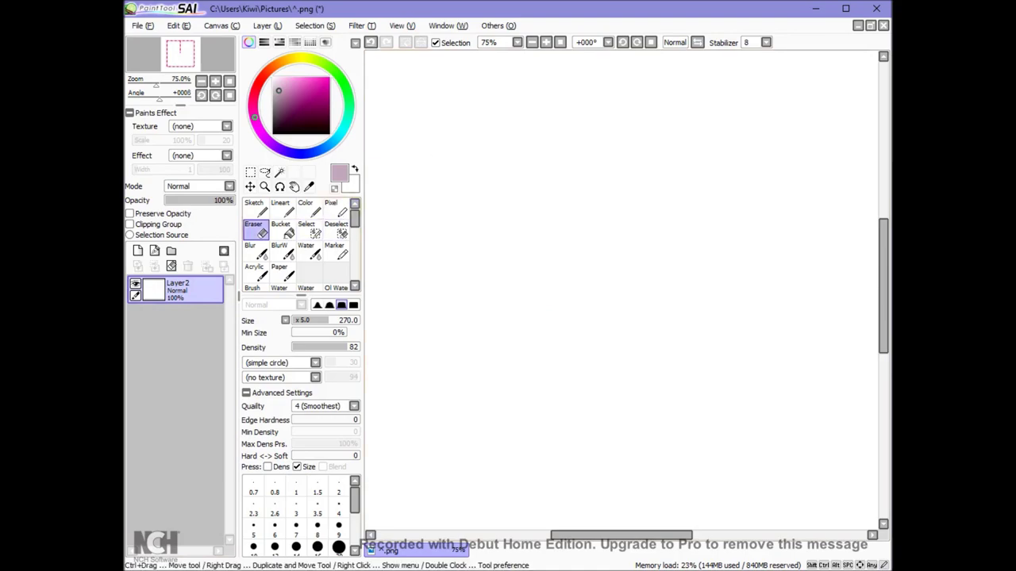
# Step: Sketch a side-view nose profile with a nostril line and rear wing in dark plum using the Sketch pencil
pyautogui.click(254, 207)
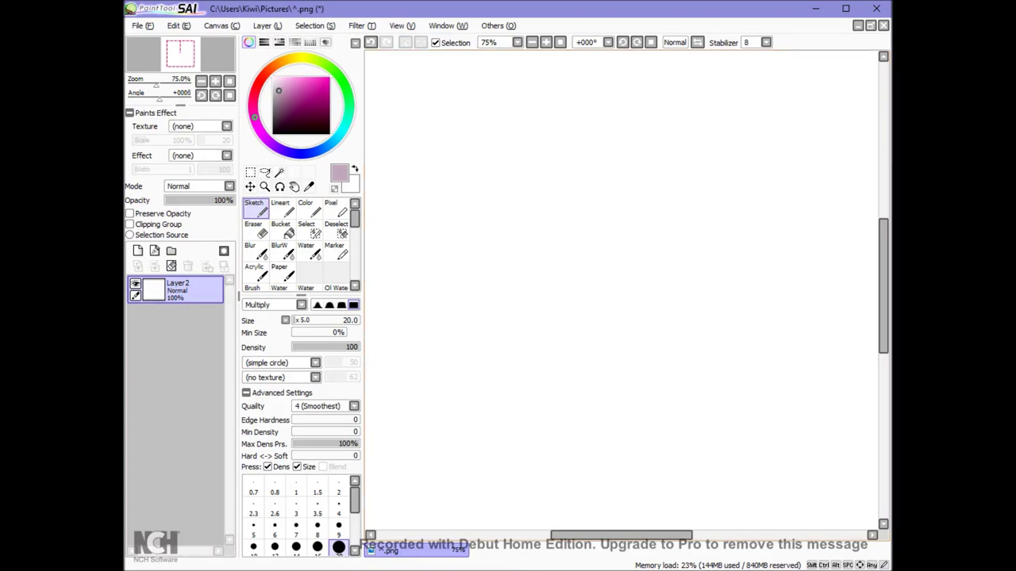
pyautogui.click(283, 122)
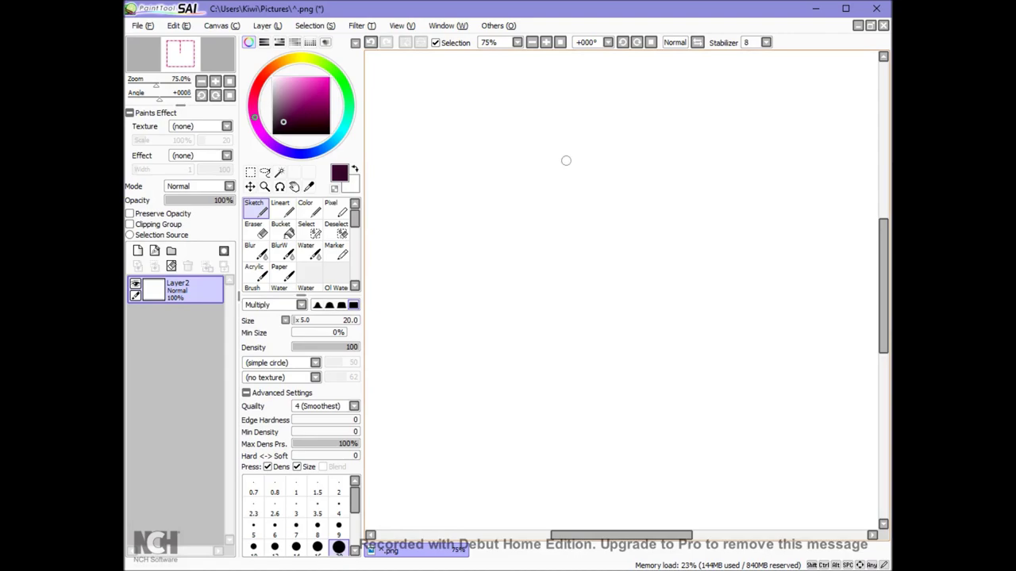
pyautogui.moveTo(549, 157)
pyautogui.mouseDown()
pyautogui.moveTo(546, 227)
pyautogui.moveTo(505, 313)
pyautogui.moveTo(559, 352)
pyautogui.moveTo(603, 300)
pyautogui.mouseUp()
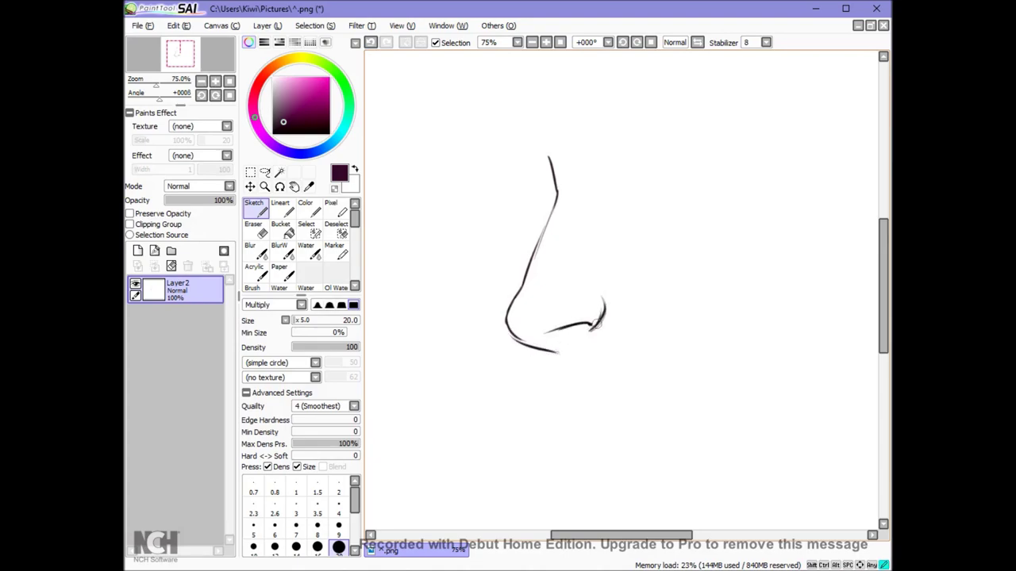
pyautogui.press('h')
pyautogui.press('h')
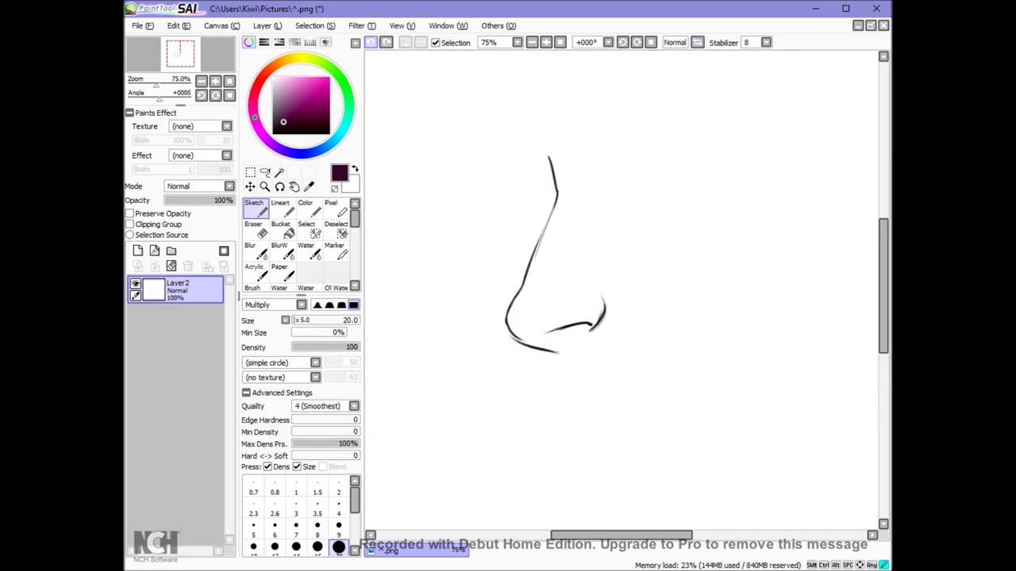
# Step: Replace the nostril wing with a curve slightly farther back and strengthen the outline at the nose tip
pyautogui.click(370, 42)
pyautogui.moveTo(589, 335); pyautogui.dragTo(613, 295)
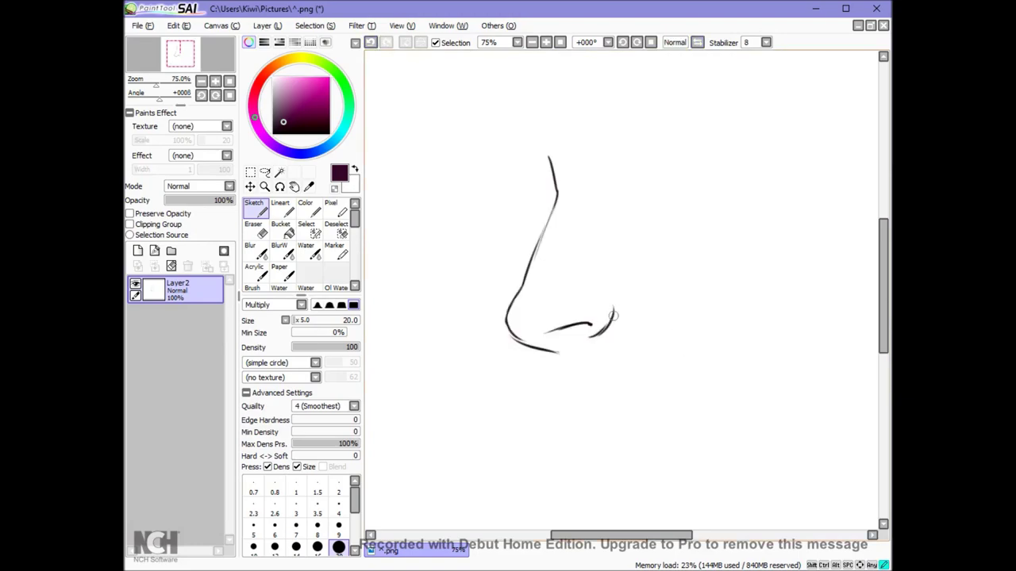
pyautogui.moveTo(508, 315); pyautogui.dragTo(526, 343)
pyautogui.moveTo(517, 294)
pyautogui.mouseDown()
pyautogui.moveTo(508, 316)
pyautogui.moveTo(558, 195)
pyautogui.moveTo(542, 241)
pyautogui.mouseUp()
pyautogui.click(371, 42)
pyautogui.click(370, 42)
pyautogui.click(697, 42)
pyautogui.click(697, 42)
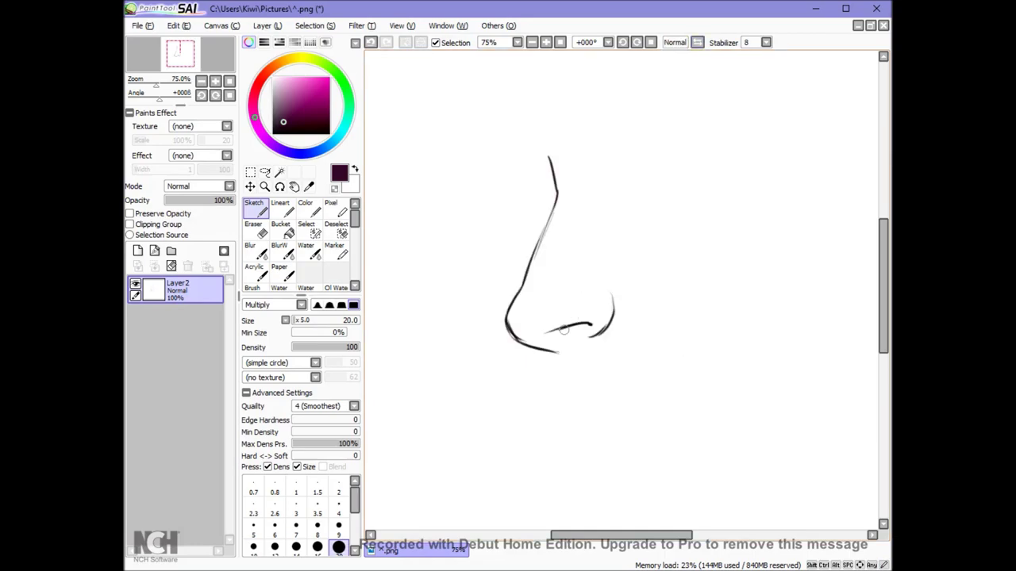
# Step: Darken the underside of the nose tip, join it to the wing with a line, and erase the old nostril line
pyautogui.moveTo(558, 330); pyautogui.dragTo(573, 326)
pyautogui.hotkey('ctrl', 'z')
pyautogui.moveTo(549, 349)
pyautogui.mouseDown()
pyautogui.moveTo(568, 326)
pyautogui.moveTo(560, 345)
pyautogui.moveTo(594, 337)
pyautogui.moveTo(559, 345)
pyautogui.moveTo(557, 323)
pyautogui.moveTo(571, 332)
pyautogui.moveTo(507, 317)
pyautogui.mouseUp()
pyautogui.press('e')
pyautogui.click(285, 272)
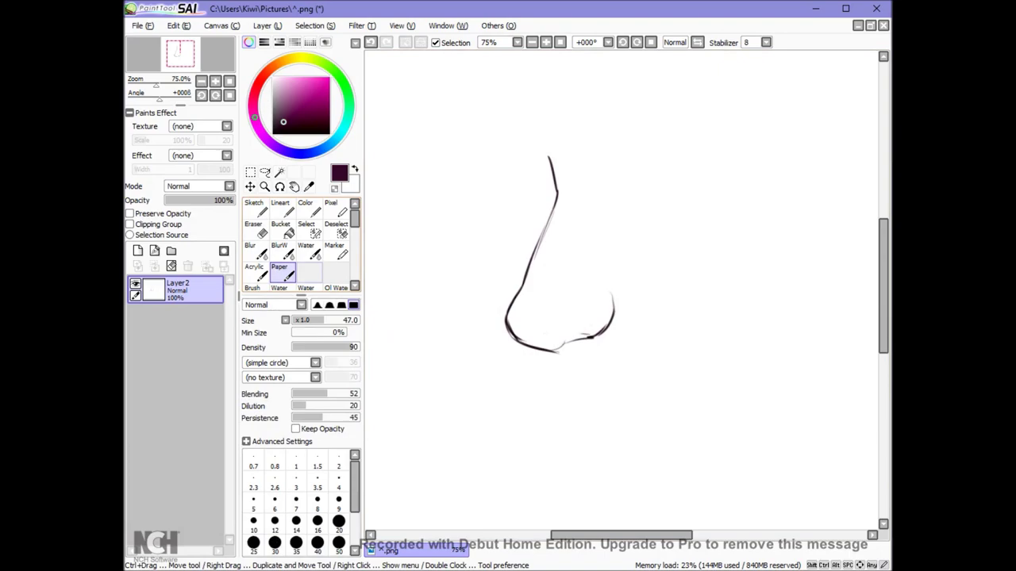
# Step: Draw a new curved nostril line above the underside and connect its rear end to the wing
pyautogui.click(257, 209)
pyautogui.moveTo(558, 338)
pyautogui.mouseDown()
pyautogui.moveTo(584, 323)
pyautogui.moveTo(553, 342)
pyautogui.mouseUp()
pyautogui.click(697, 43)
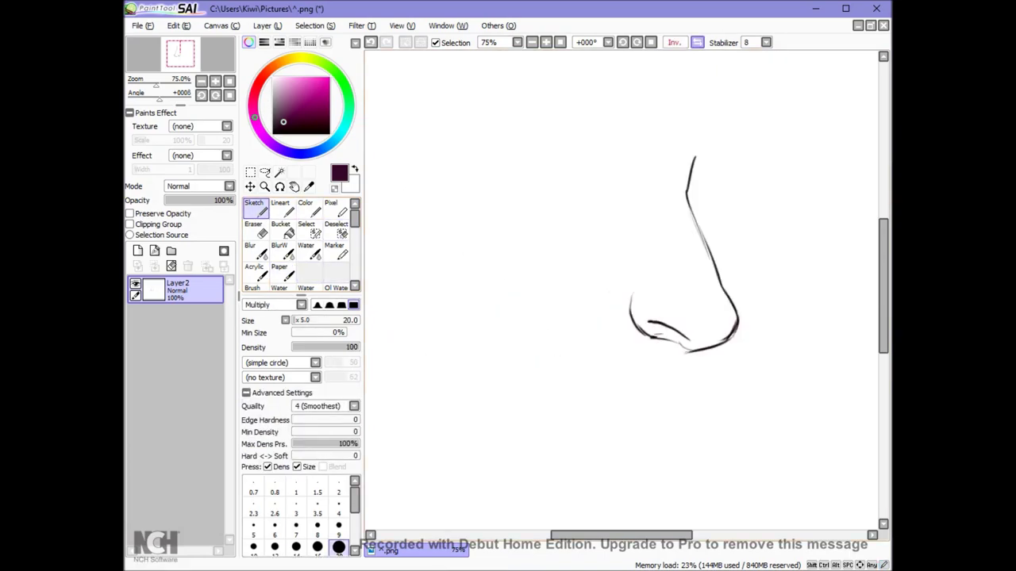
pyautogui.click(697, 43)
pyautogui.click(371, 42)
pyautogui.moveTo(592, 324); pyautogui.dragTo(546, 340)
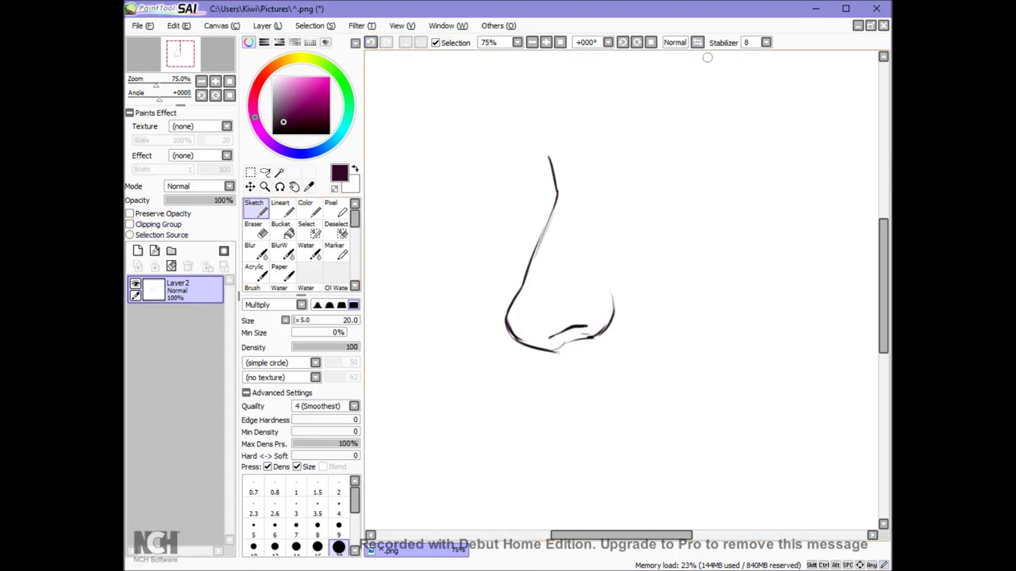
pyautogui.press('h')
pyautogui.press('h')
pyautogui.moveTo(589, 326)
pyautogui.mouseDown()
pyautogui.moveTo(611, 319)
pyautogui.moveTo(552, 339)
pyautogui.moveTo(573, 329)
pyautogui.mouseUp()
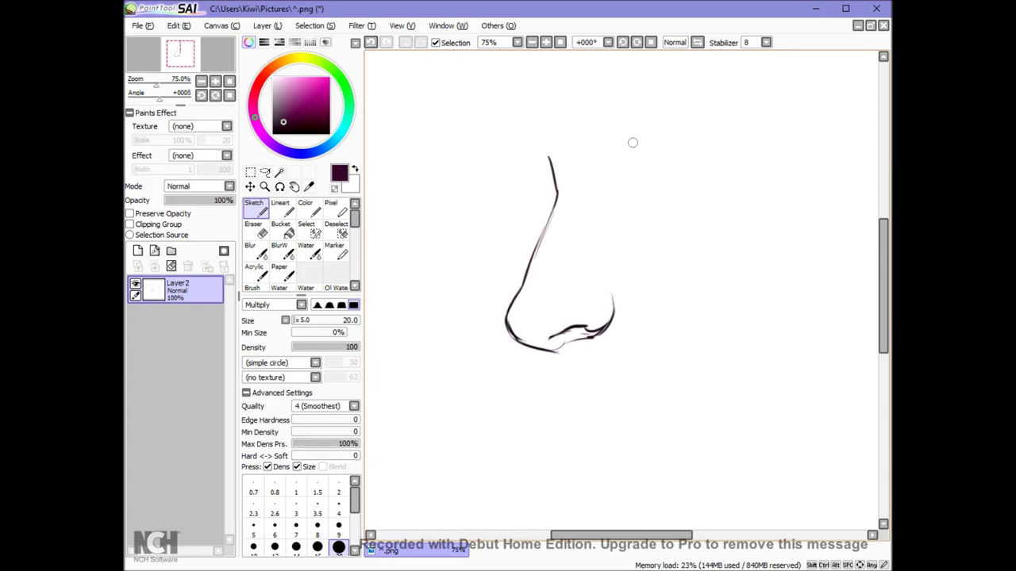
# Step: Shade the nose's underside in black with the Color brush on a new layer at 34% opacity, and merge it down
pyautogui.click(137, 251)
pyautogui.click(305, 208)
pyautogui.click(272, 133)
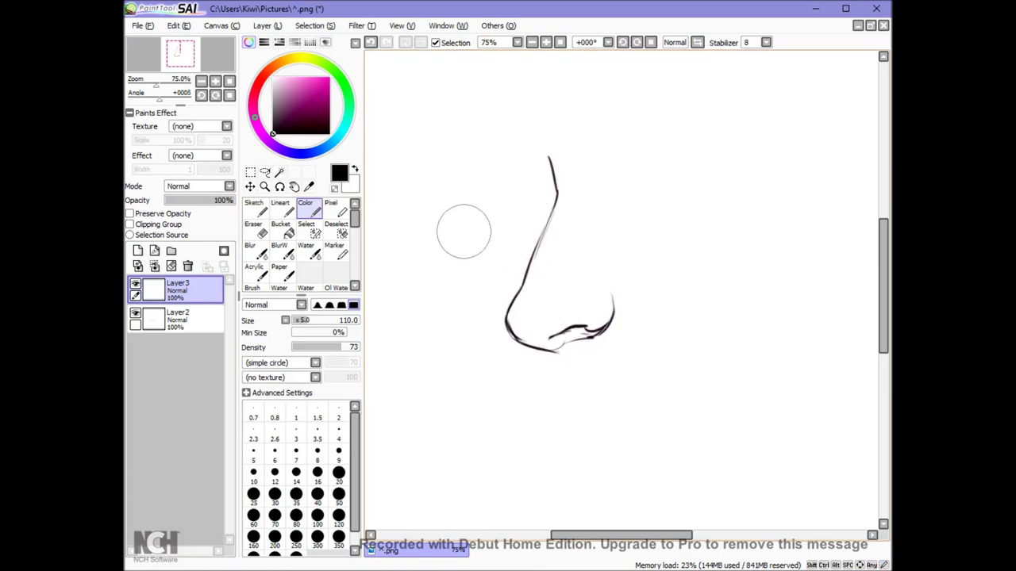
pyautogui.moveTo(510, 331)
pyautogui.mouseDown()
pyautogui.moveTo(569, 328)
pyautogui.moveTo(512, 325)
pyautogui.moveTo(534, 341)
pyautogui.moveTo(512, 329)
pyautogui.moveTo(535, 339)
pyautogui.moveTo(521, 338)
pyautogui.moveTo(565, 334)
pyautogui.moveTo(532, 341)
pyautogui.moveTo(561, 343)
pyautogui.moveTo(551, 348)
pyautogui.moveTo(615, 307)
pyautogui.moveTo(551, 322)
pyautogui.moveTo(579, 322)
pyautogui.moveTo(565, 323)
pyautogui.moveTo(563, 314)
pyautogui.moveTo(579, 312)
pyautogui.moveTo(555, 348)
pyautogui.mouseUp()
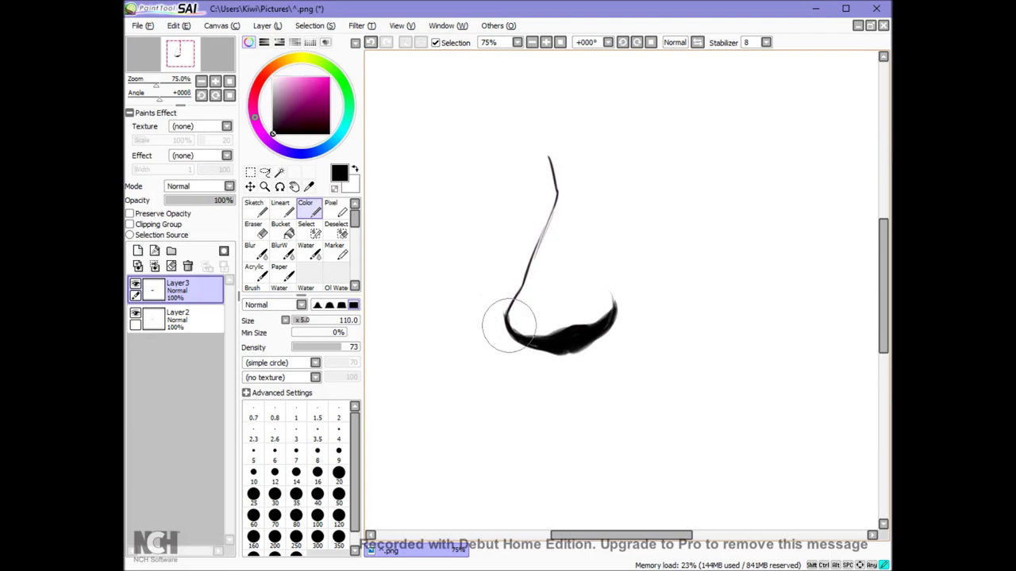
pyautogui.moveTo(516, 336); pyautogui.dragTo(569, 344)
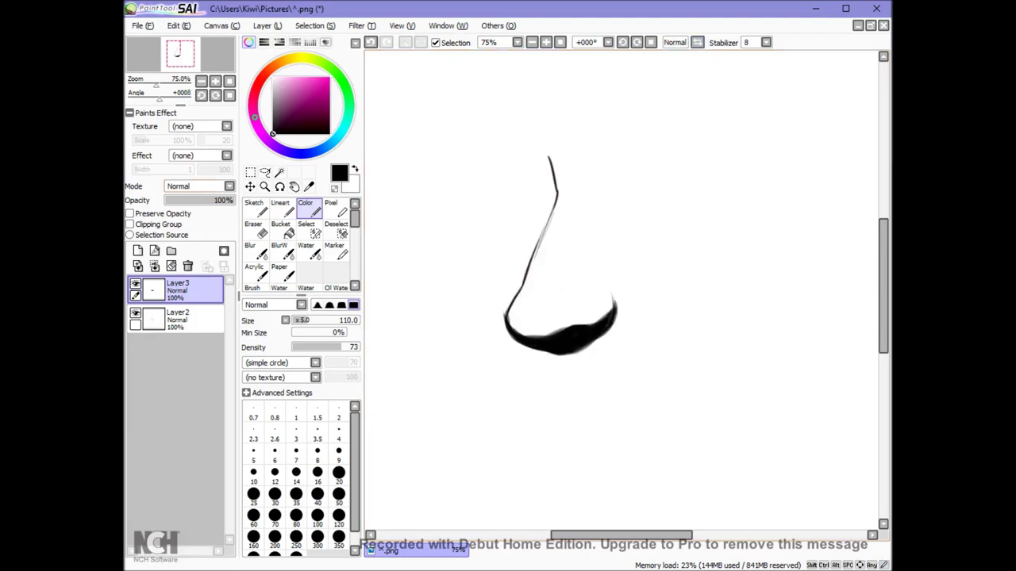
pyautogui.moveTo(233, 200)
pyautogui.mouseDown()
pyautogui.moveTo(185, 200)
pyautogui.moveTo(194, 200)
pyautogui.mouseUp()
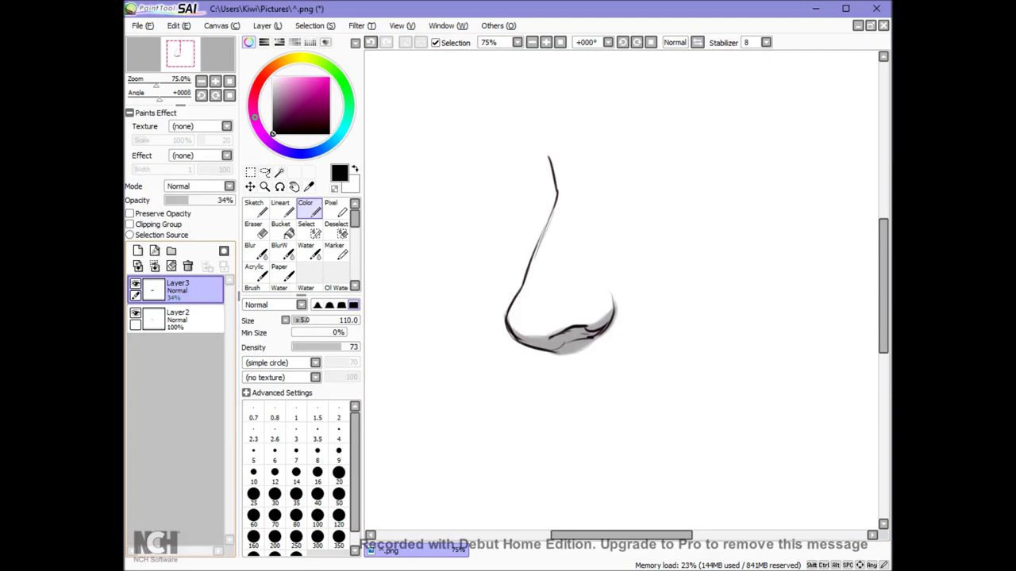
pyautogui.click(155, 266)
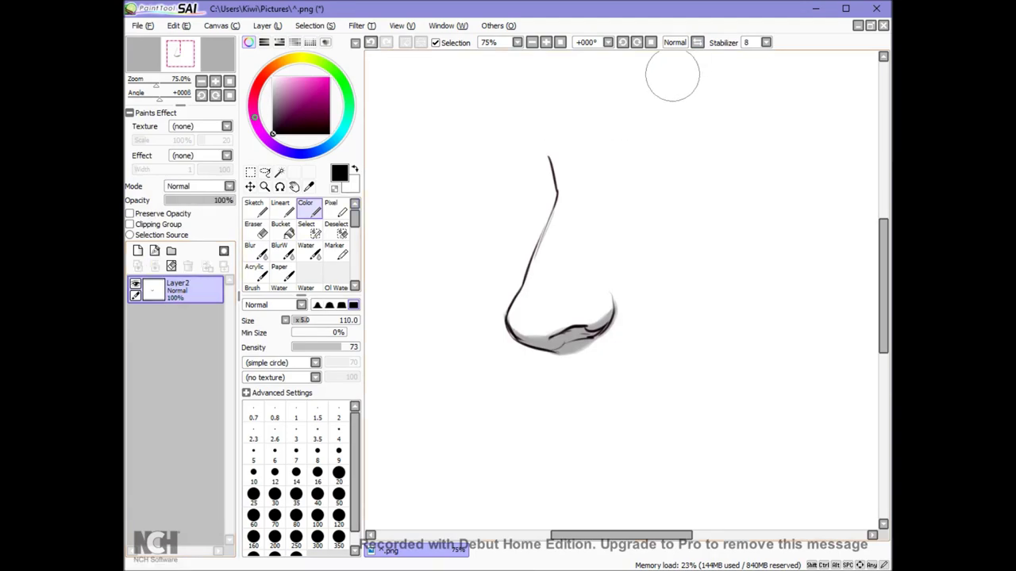
# Step: Paint a rounded black cast shadow beneath the nose on a new layer and set the layer's opacity to 29%
pyautogui.click(137, 251)
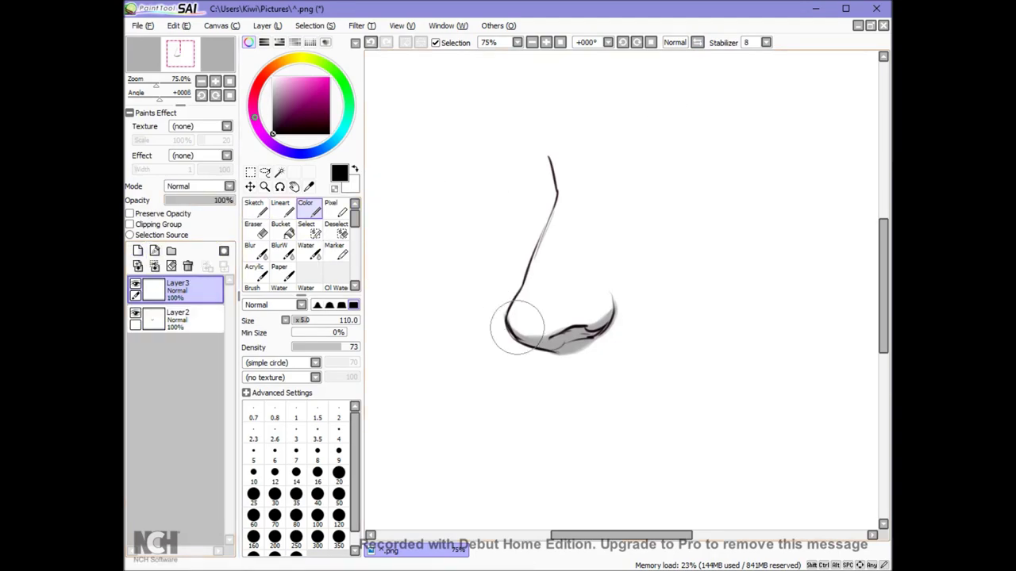
pyautogui.moveTo(515, 325)
pyautogui.mouseDown()
pyautogui.moveTo(550, 348)
pyautogui.moveTo(585, 329)
pyautogui.moveTo(542, 347)
pyautogui.moveTo(569, 342)
pyautogui.moveTo(546, 348)
pyautogui.moveTo(561, 369)
pyautogui.moveTo(574, 337)
pyautogui.moveTo(565, 359)
pyautogui.moveTo(607, 328)
pyautogui.moveTo(550, 363)
pyautogui.moveTo(558, 369)
pyautogui.moveTo(536, 352)
pyautogui.moveTo(548, 351)
pyautogui.moveTo(533, 355)
pyautogui.moveTo(558, 367)
pyautogui.moveTo(605, 333)
pyautogui.moveTo(565, 337)
pyautogui.mouseUp()
pyautogui.moveTo(215, 200); pyautogui.dragTo(181, 200)
# Step: Free-deform the cast shadow by pulling its lower front corner slightly inward, and merge its layer down
pyautogui.hotkey('ctrl', 't')
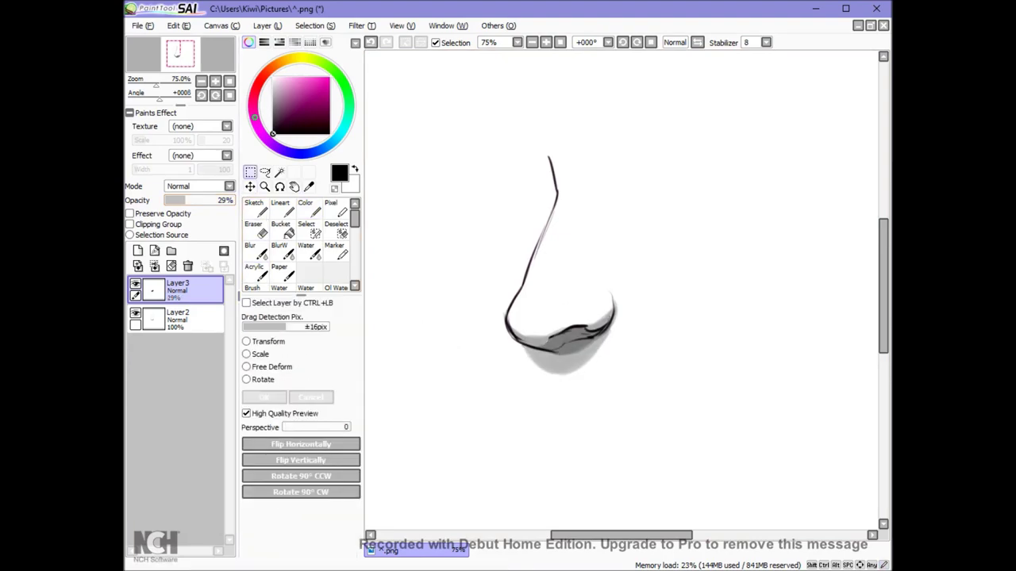
pyautogui.moveTo(520, 375); pyautogui.dragTo(530, 373)
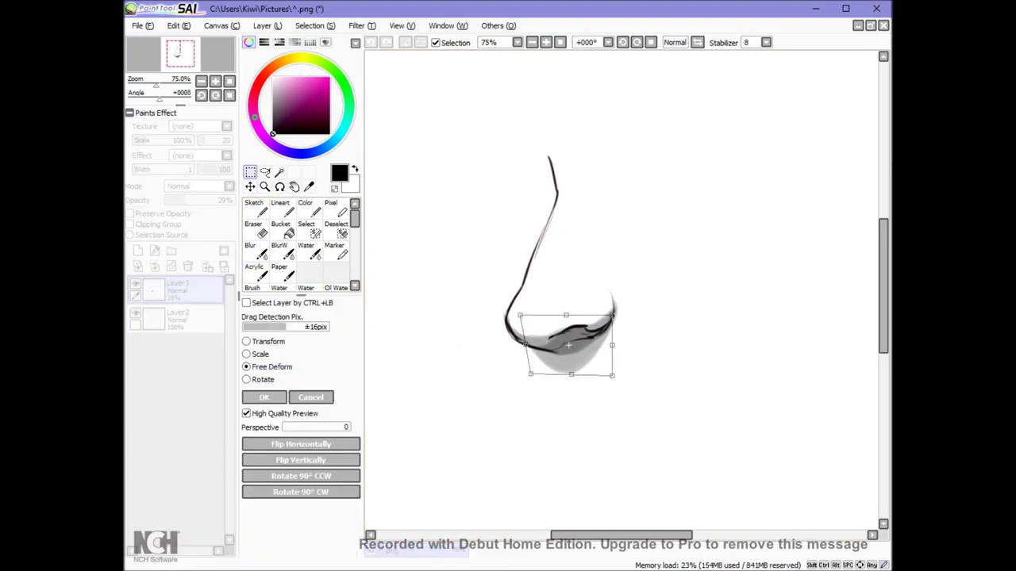
pyautogui.press('Return')
pyautogui.hotkey('ctrl', 'e')
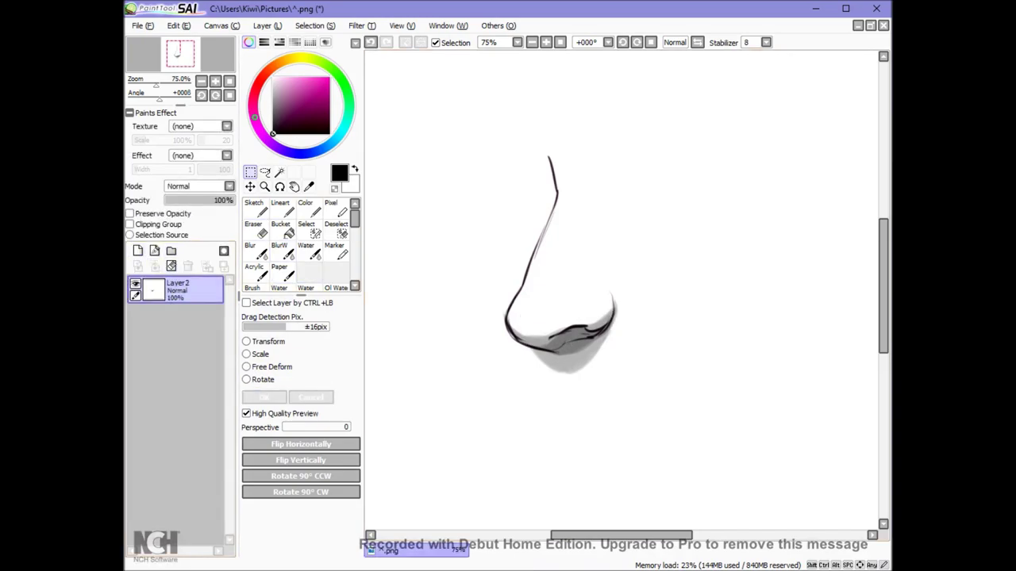
# Step: Shade the side of the bridge and the brow areas with the Acrylic brush on a new layer at 20% opacity
pyautogui.click(137, 250)
pyautogui.click(254, 269)
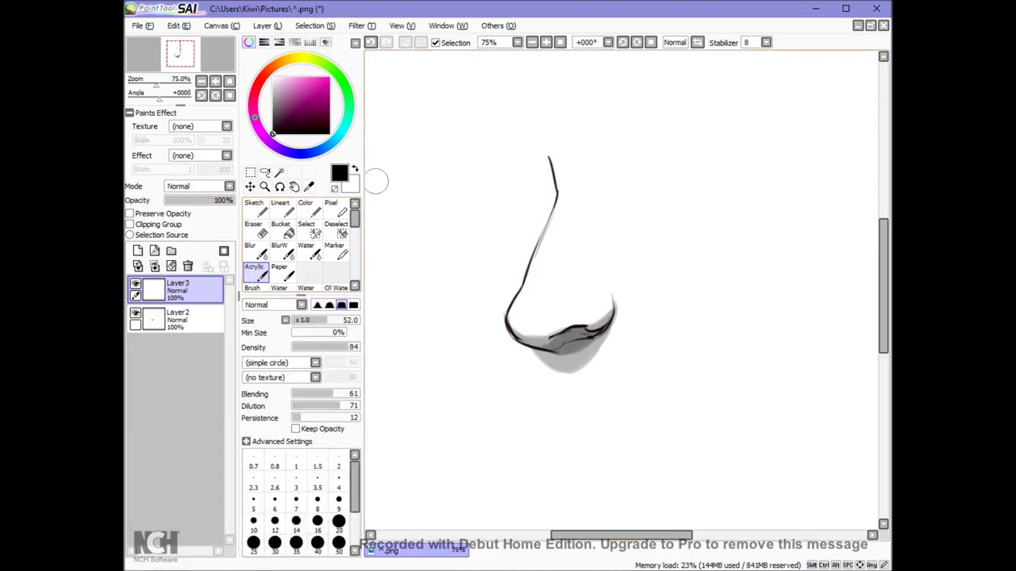
pyautogui.moveTo(597, 168)
pyautogui.mouseDown()
pyautogui.moveTo(585, 182)
pyautogui.moveTo(581, 233)
pyautogui.mouseUp()
pyautogui.moveTo(584, 208)
pyautogui.mouseDown()
pyautogui.moveTo(574, 263)
pyautogui.moveTo(595, 169)
pyautogui.mouseUp()
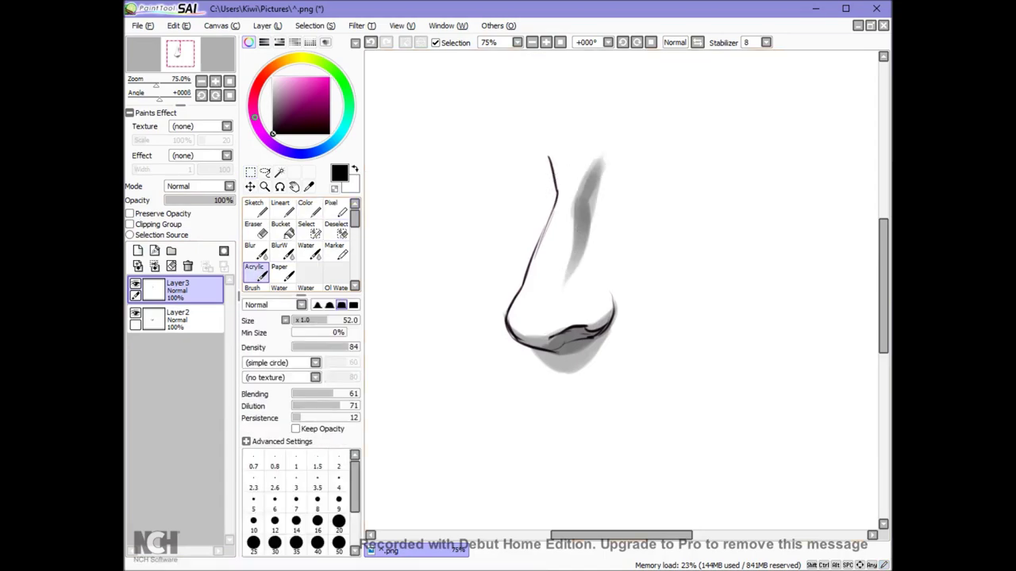
pyautogui.moveTo(230, 200); pyautogui.dragTo(191, 200)
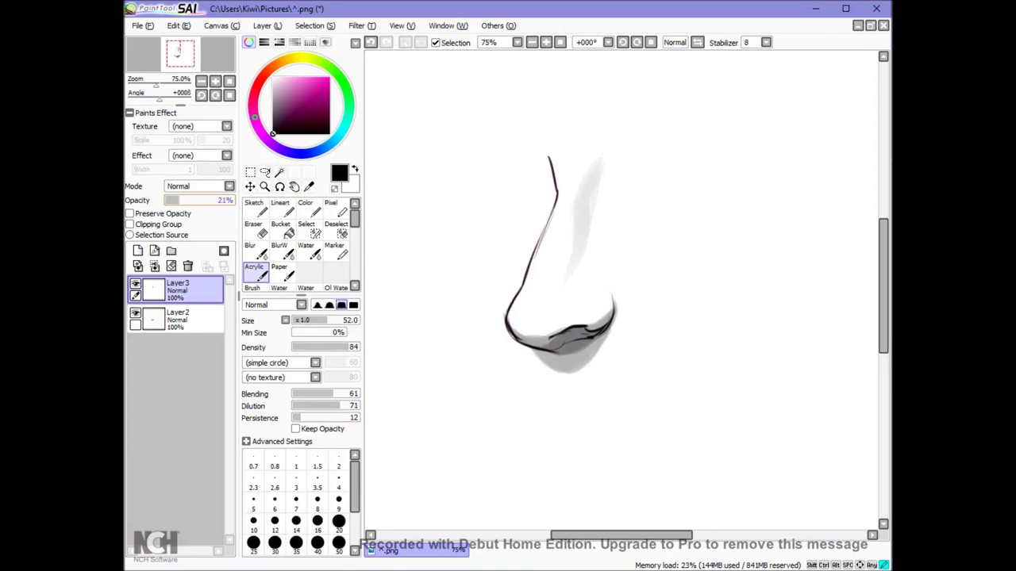
pyautogui.moveTo(580, 217)
pyautogui.mouseDown()
pyautogui.moveTo(561, 293)
pyautogui.moveTo(584, 213)
pyautogui.moveTo(545, 296)
pyautogui.moveTo(582, 202)
pyautogui.moveTo(566, 272)
pyautogui.moveTo(580, 258)
pyautogui.moveTo(583, 197)
pyautogui.moveTo(604, 235)
pyautogui.moveTo(612, 232)
pyautogui.moveTo(592, 184)
pyautogui.moveTo(608, 156)
pyautogui.moveTo(593, 175)
pyautogui.moveTo(546, 159)
pyautogui.moveTo(551, 179)
pyautogui.moveTo(545, 158)
pyautogui.moveTo(551, 185)
pyautogui.moveTo(526, 142)
pyautogui.moveTo(582, 184)
pyautogui.moveTo(621, 145)
pyautogui.moveTo(583, 187)
pyautogui.mouseUp()
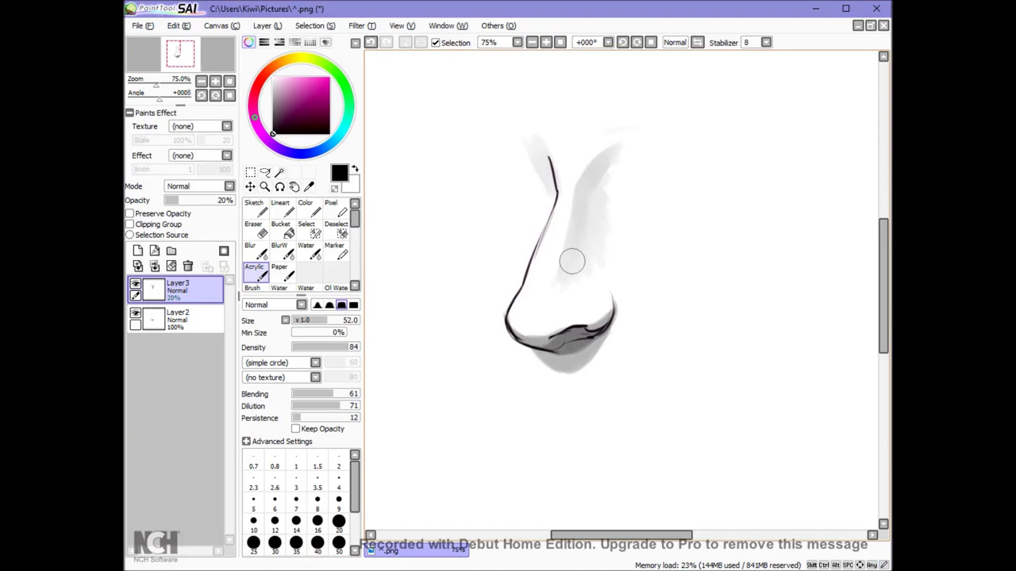
# Step: Try trimming and reshaping the bridge-side shading and adding soft shading along the nose's profile line
pyautogui.click(370, 42)
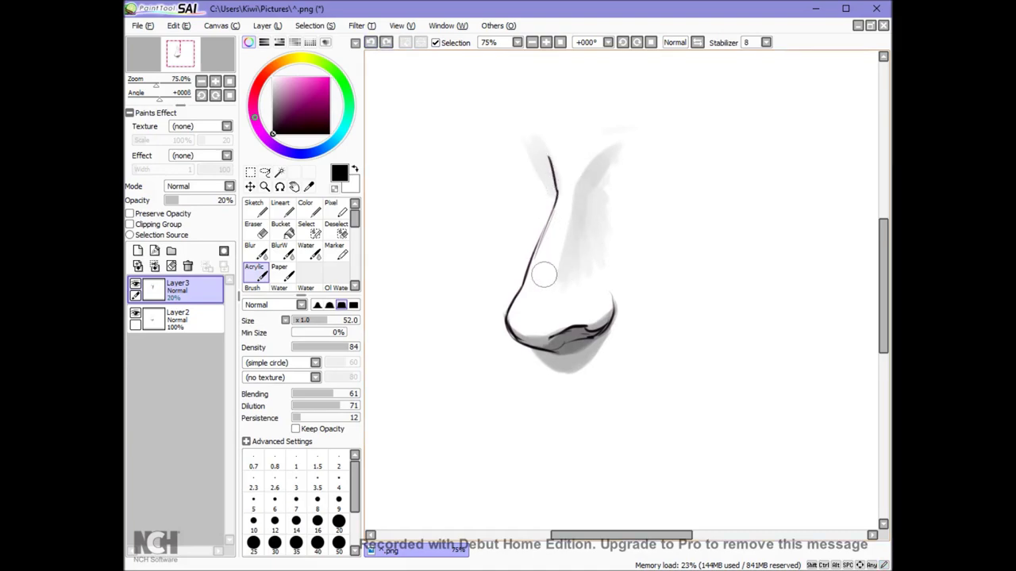
pyautogui.press('e')
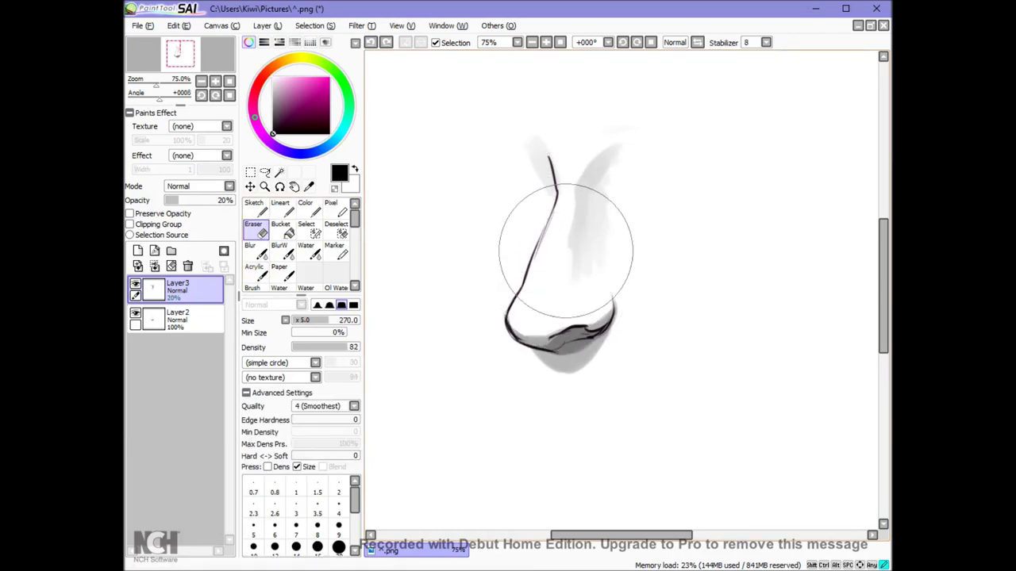
pyautogui.click(282, 273)
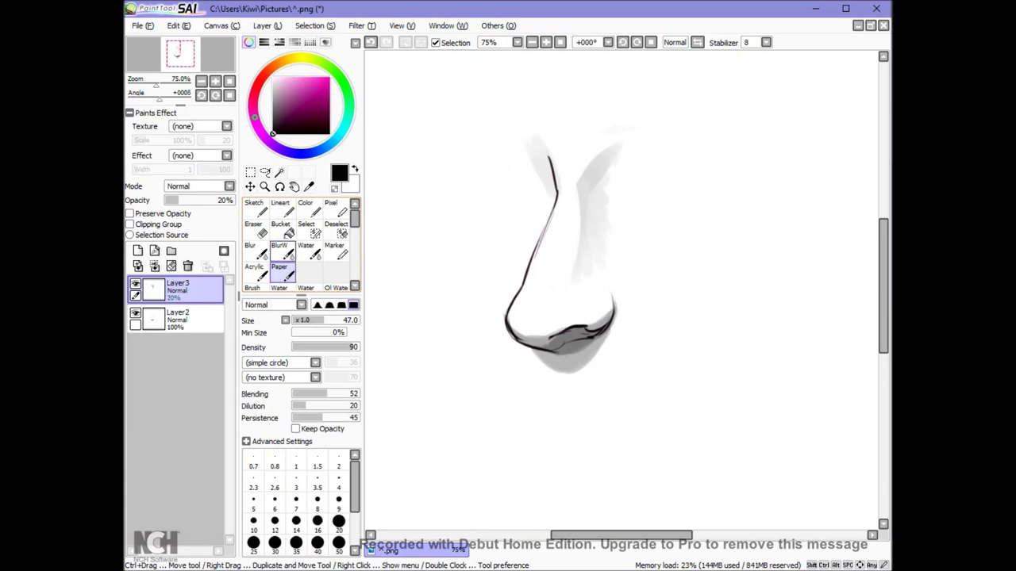
pyautogui.click(256, 273)
pyautogui.moveTo(585, 224)
pyautogui.mouseDown()
pyautogui.moveTo(565, 275)
pyautogui.moveTo(582, 254)
pyautogui.mouseUp()
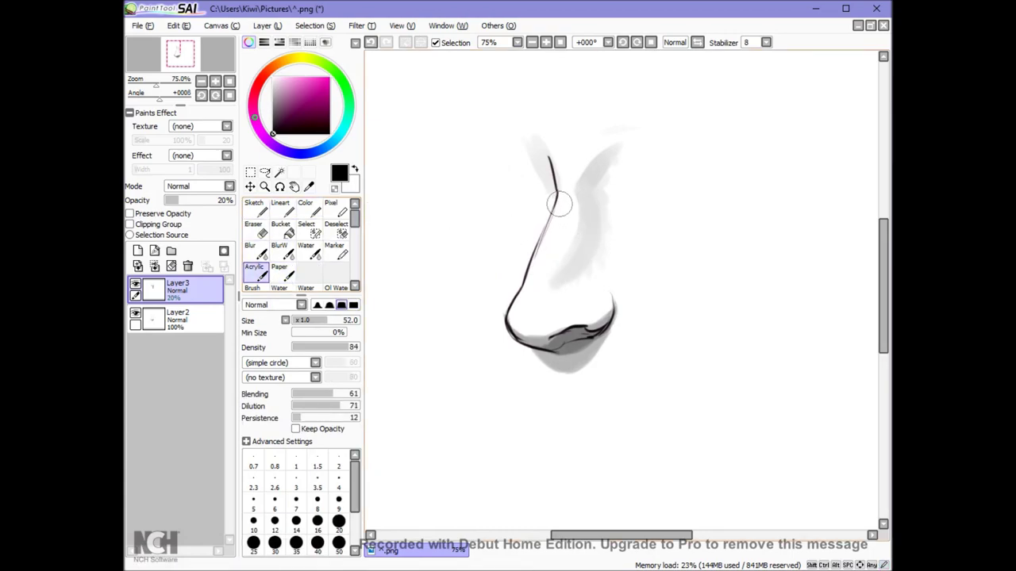
pyautogui.moveTo(558, 200); pyautogui.dragTo(532, 267)
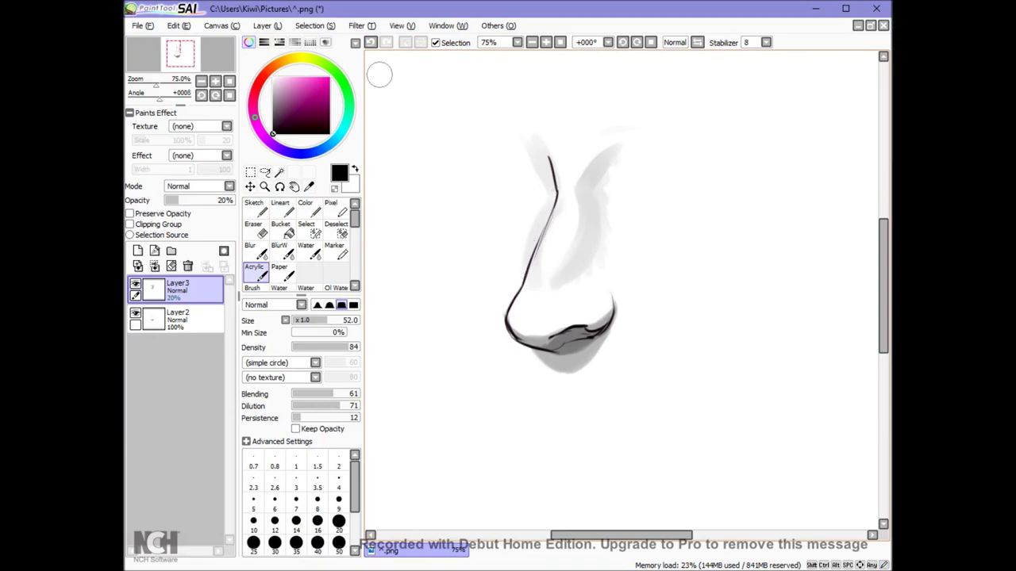
pyautogui.click(371, 42)
pyautogui.click(371, 42)
pyautogui.click(370, 43)
# Step: Extend the side shading down to the nostril wing and across the bridge's root, and merge its layer down
pyautogui.moveTo(586, 194)
pyautogui.mouseDown()
pyautogui.moveTo(549, 290)
pyautogui.moveTo(572, 248)
pyautogui.moveTo(581, 278)
pyautogui.mouseUp()
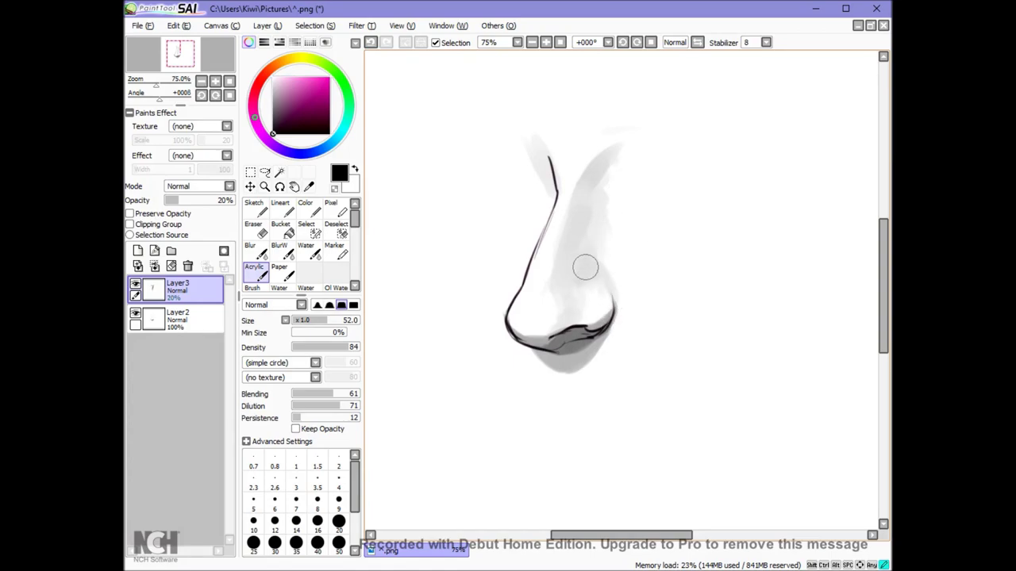
pyautogui.press('h')
pyautogui.press('h')
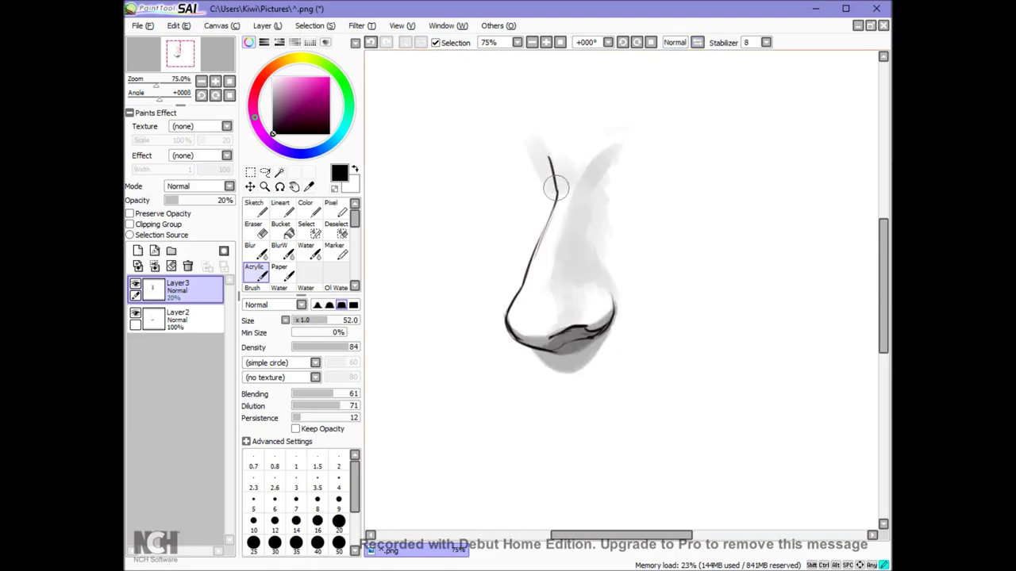
pyautogui.click(136, 284)
pyautogui.click(136, 284)
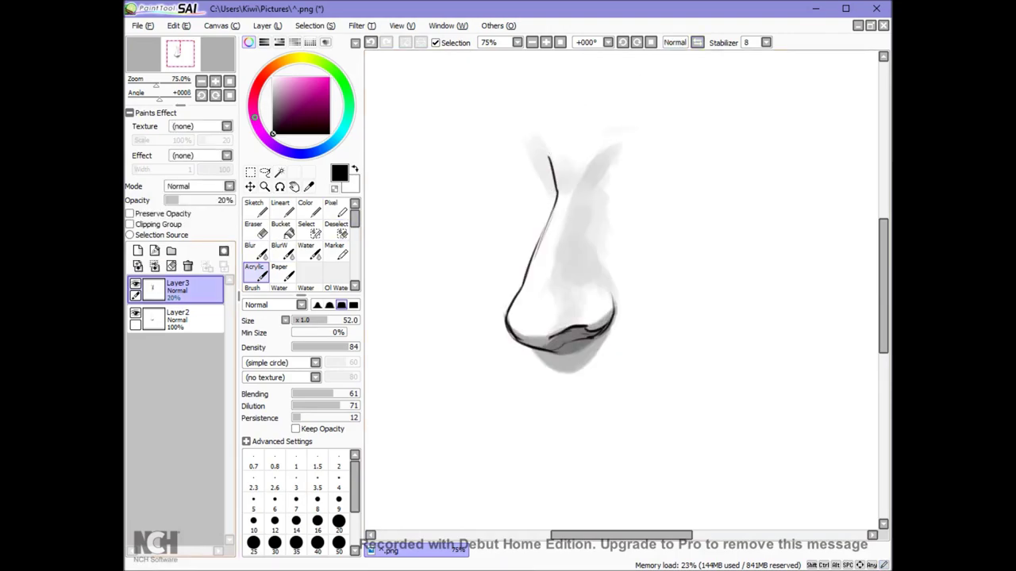
pyautogui.click(155, 266)
# Step: Cover the whole nose with a grey tone on a new layer, smooth it with the Water brush at size 205, and set the opacity to 61%
pyautogui.click(138, 251)
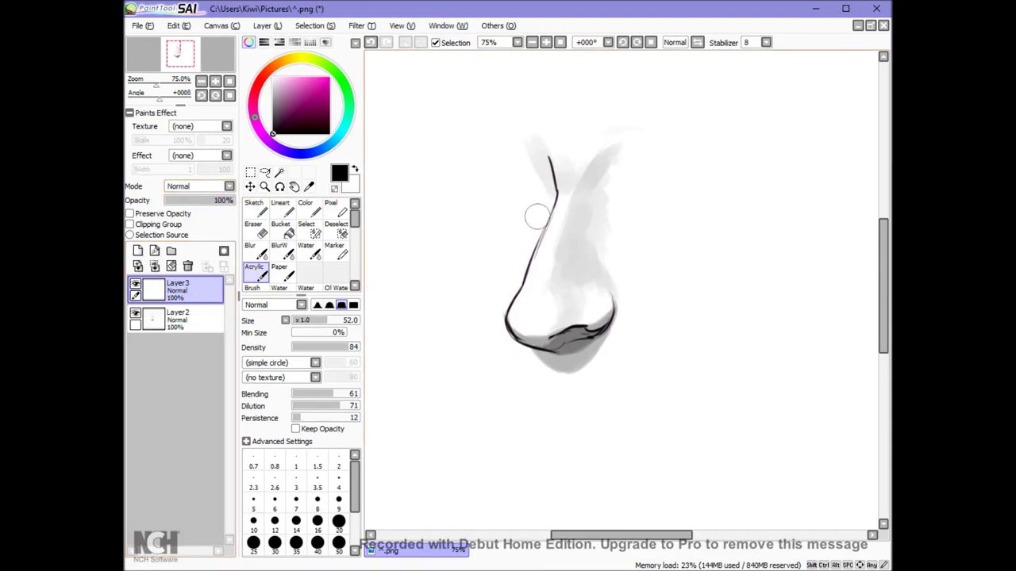
pyautogui.moveTo(537, 216)
pyautogui.mouseDown()
pyautogui.moveTo(601, 119)
pyautogui.moveTo(571, 159)
pyautogui.moveTo(603, 215)
pyautogui.moveTo(529, 331)
pyautogui.moveTo(548, 378)
pyautogui.moveTo(549, 150)
pyautogui.moveTo(458, 194)
pyautogui.mouseUp()
pyautogui.click(309, 251)
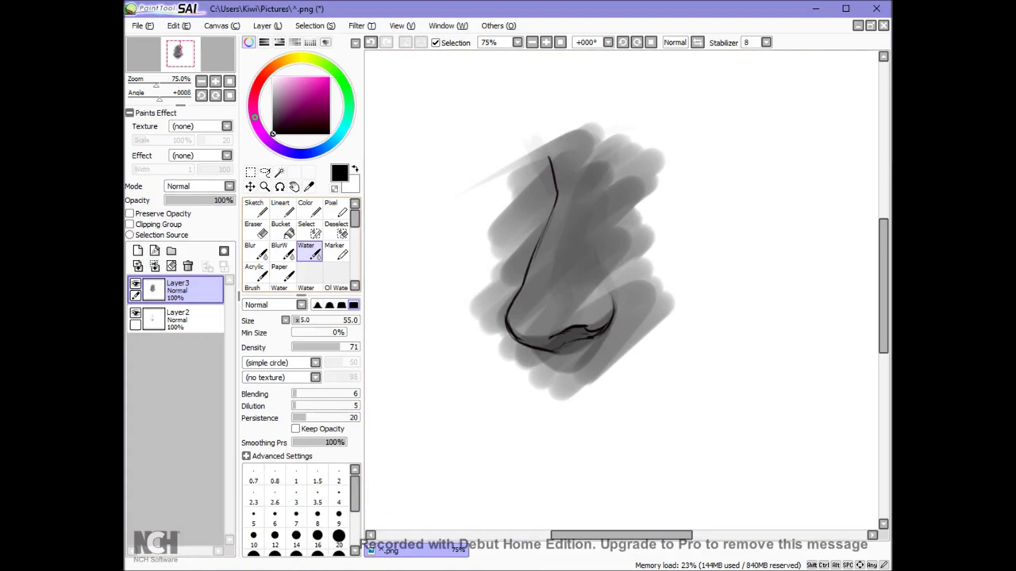
pyautogui.click(319, 321)
pyautogui.moveTo(560, 236)
pyautogui.mouseDown()
pyautogui.moveTo(585, 179)
pyautogui.moveTo(558, 199)
pyautogui.moveTo(544, 283)
pyautogui.moveTo(594, 318)
pyautogui.moveTo(627, 175)
pyautogui.mouseUp()
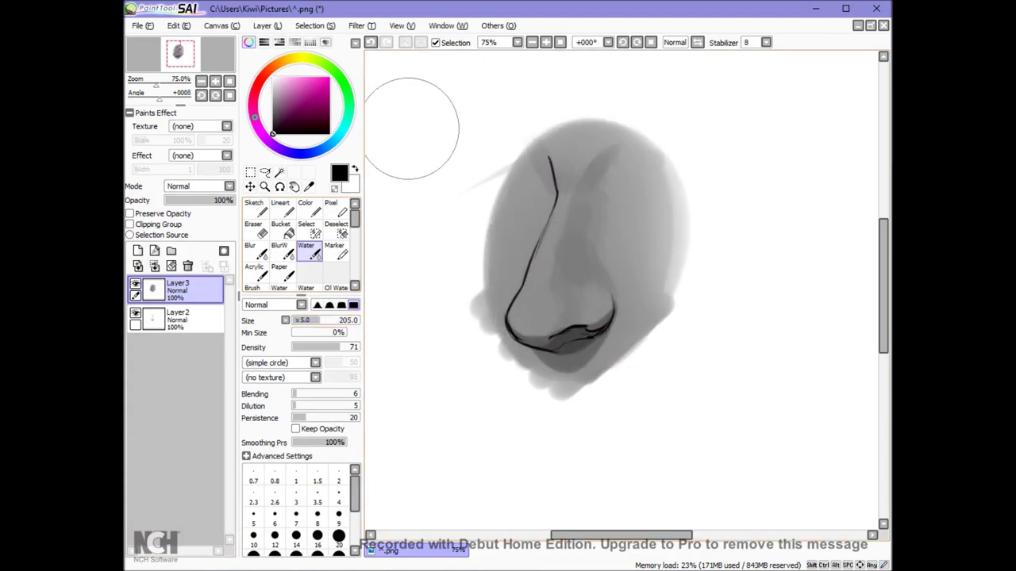
pyautogui.moveTo(230, 200)
pyautogui.mouseDown()
pyautogui.moveTo(197, 200)
pyautogui.moveTo(210, 200)
pyautogui.mouseUp()
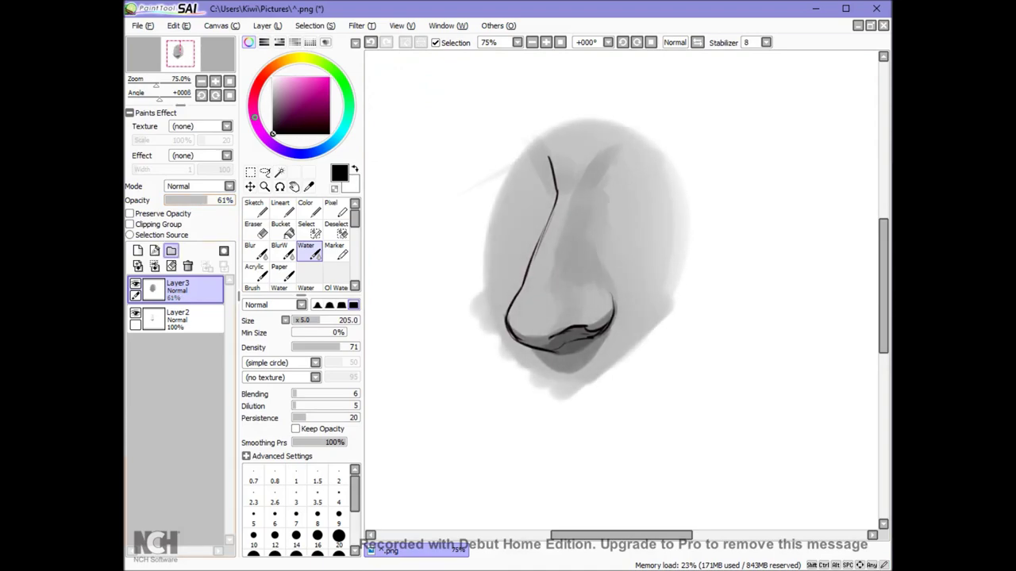
# Step: Merge the grey tone layer into the layer below and create a new layer for painting with the Acrylic brush
pyautogui.click(154, 265)
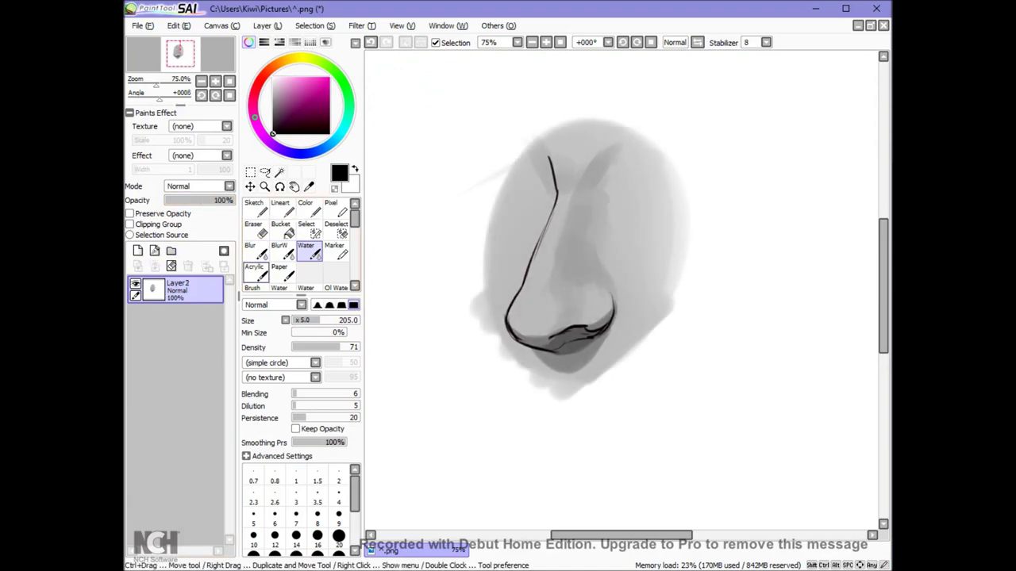
pyautogui.click(254, 272)
pyautogui.click(137, 251)
pyautogui.moveTo(623, 291)
pyautogui.mouseDown()
pyautogui.moveTo(612, 292)
pyautogui.moveTo(621, 291)
pyautogui.mouseUp()
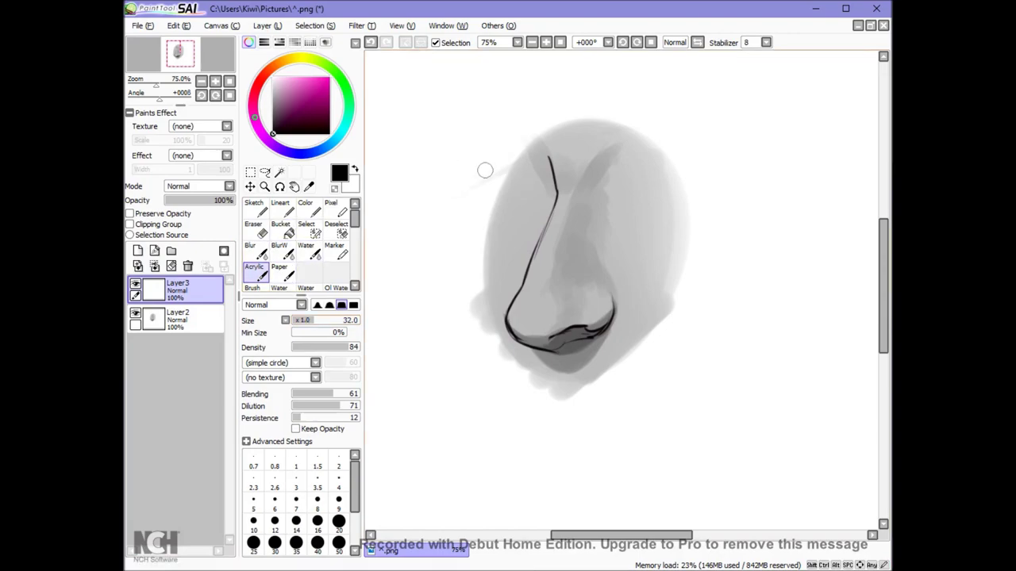
# Step: Try a white highlight on the nose tip with the Paper brush at size 47
pyautogui.click(279, 272)
pyautogui.press('x')
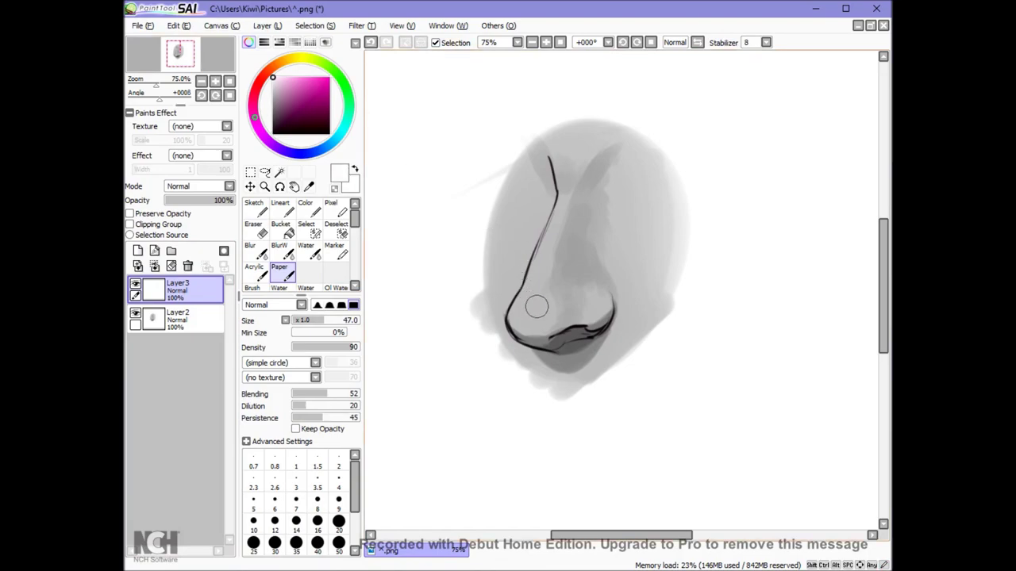
pyautogui.moveTo(537, 307); pyautogui.dragTo(532, 315)
pyautogui.click(255, 271)
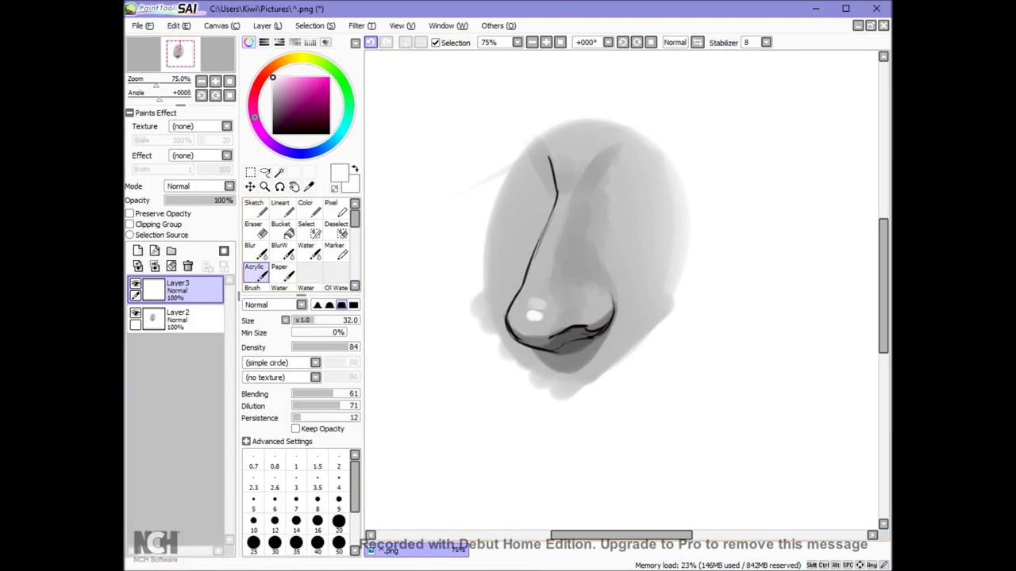
pyautogui.hotkey('ctrl', 'z')
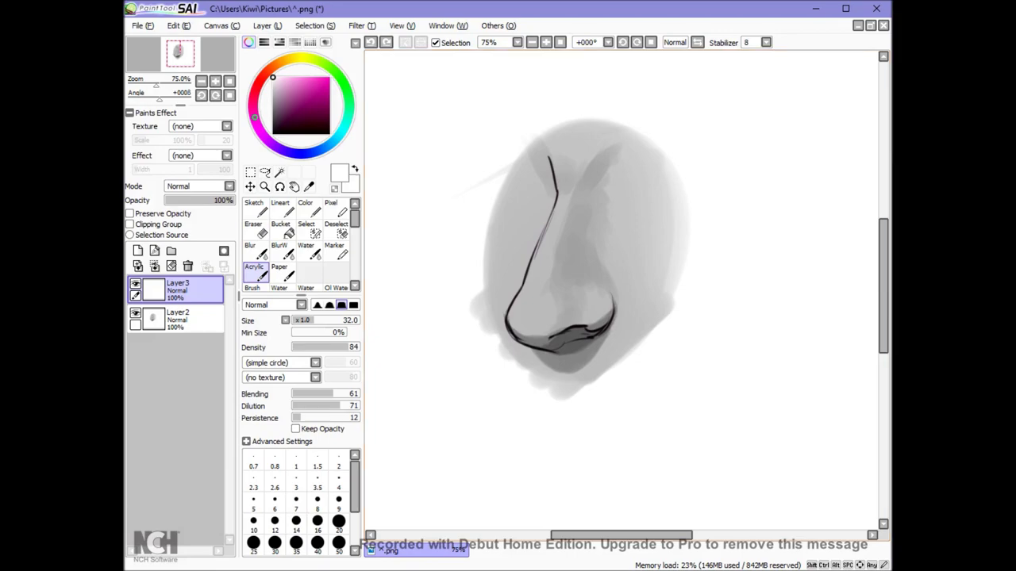
# Step: Paint soft white highlights over the nose tip and nostril wing with the Acrylic brush, and set the layer's opacity to 48%
pyautogui.press('h')
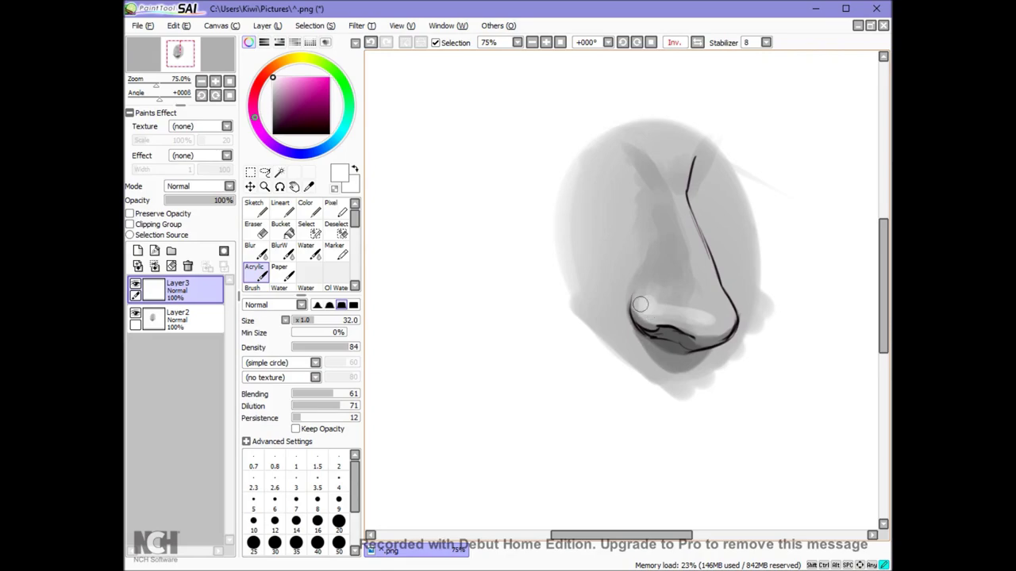
pyautogui.moveTo(709, 312); pyautogui.dragTo(712, 298)
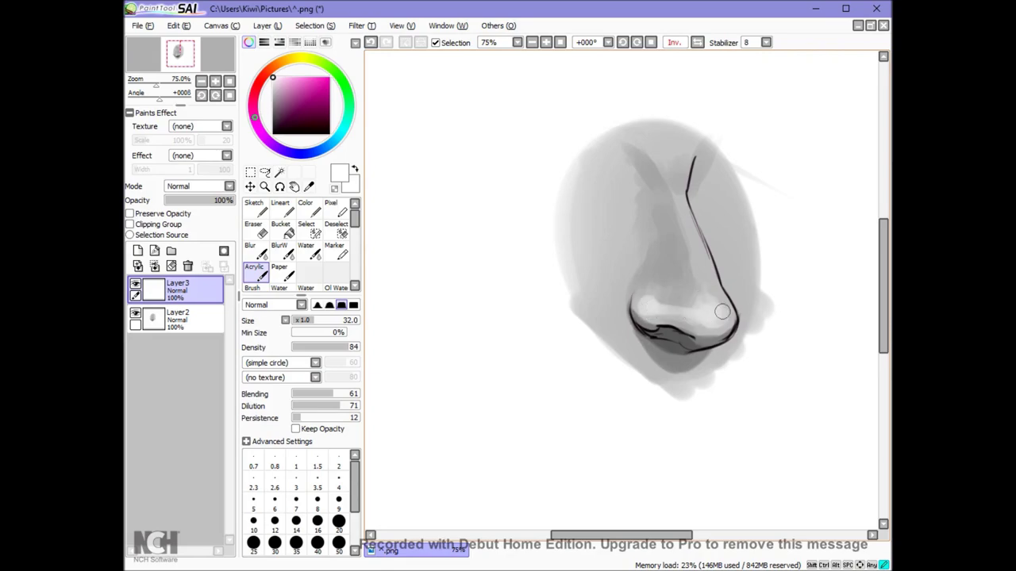
pyautogui.press('h')
pyautogui.click(194, 200)
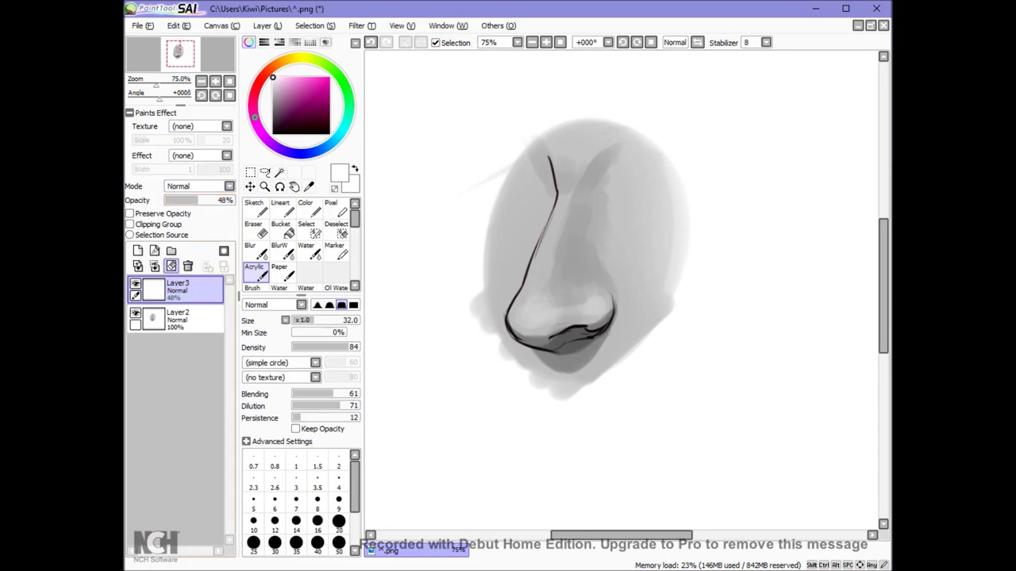
# Step: Highlight the nose bridge in white on a separate layer at 52% opacity and merge it down
pyautogui.click(232, 200)
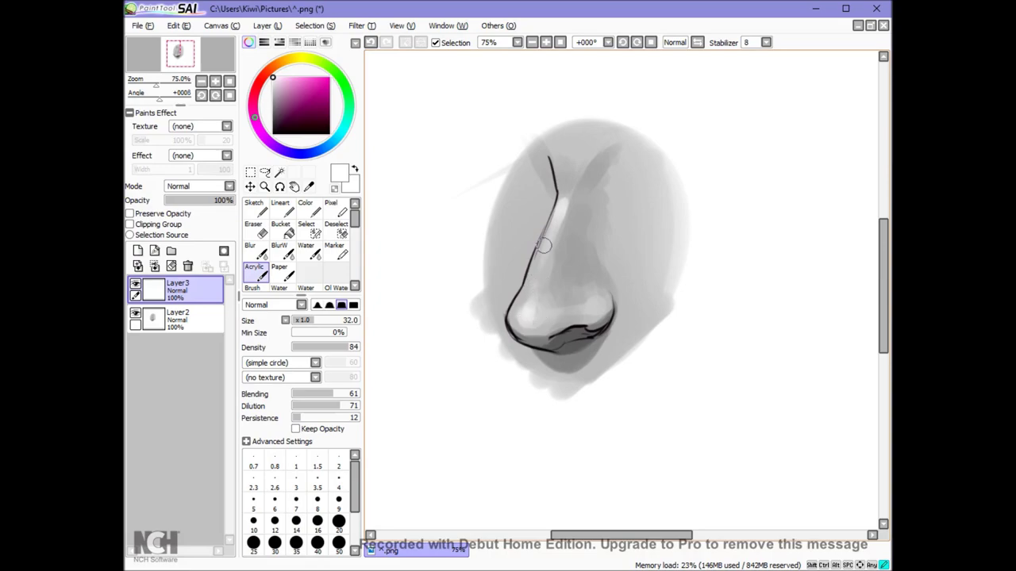
pyautogui.click(191, 201)
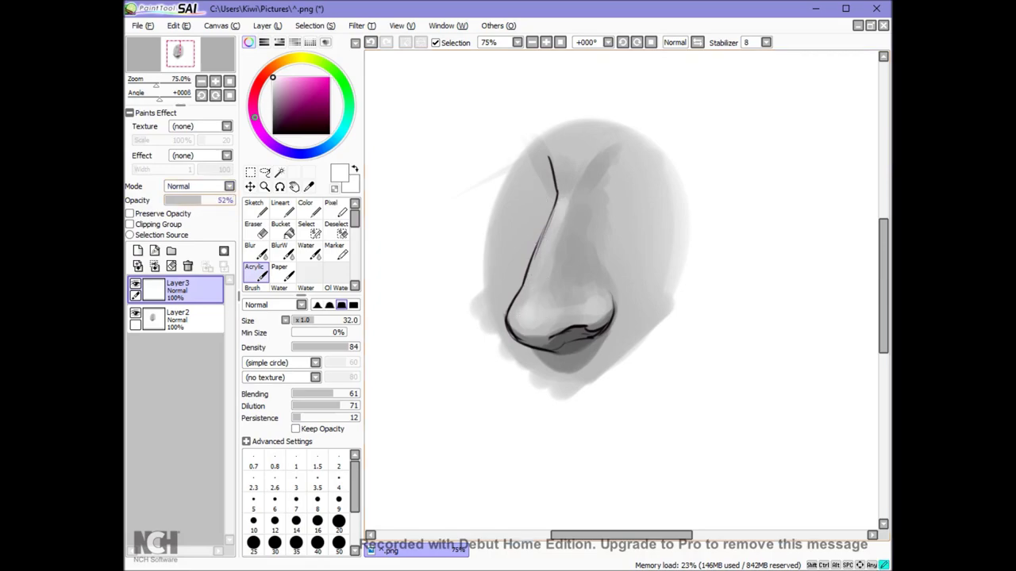
pyautogui.click(155, 267)
# Step: Paint a small bright white highlight on the nose tip with the Paper brush at size 16 and the Color brush at size 85
pyautogui.click(308, 209)
pyautogui.click(283, 273)
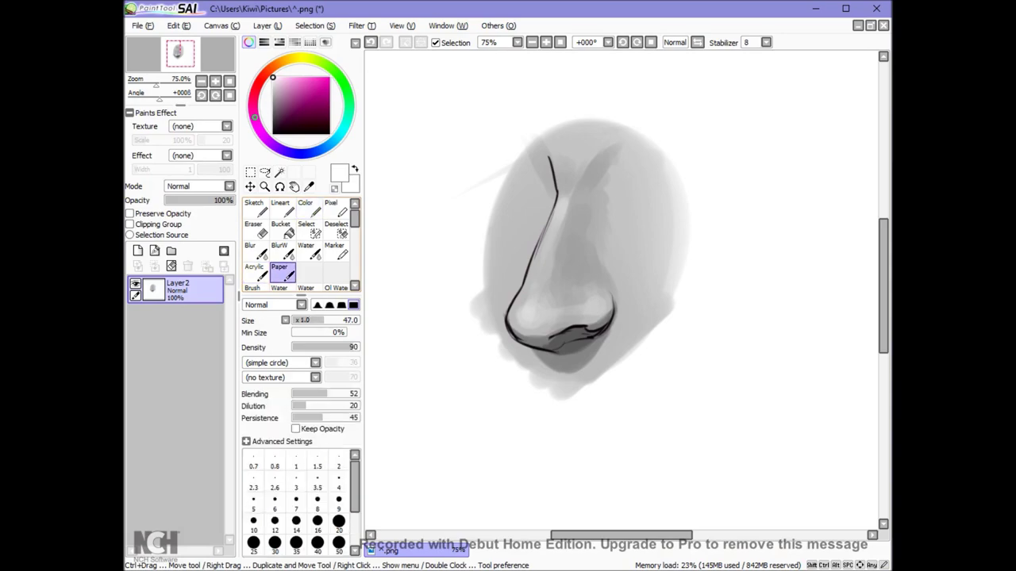
pyautogui.click(317, 523)
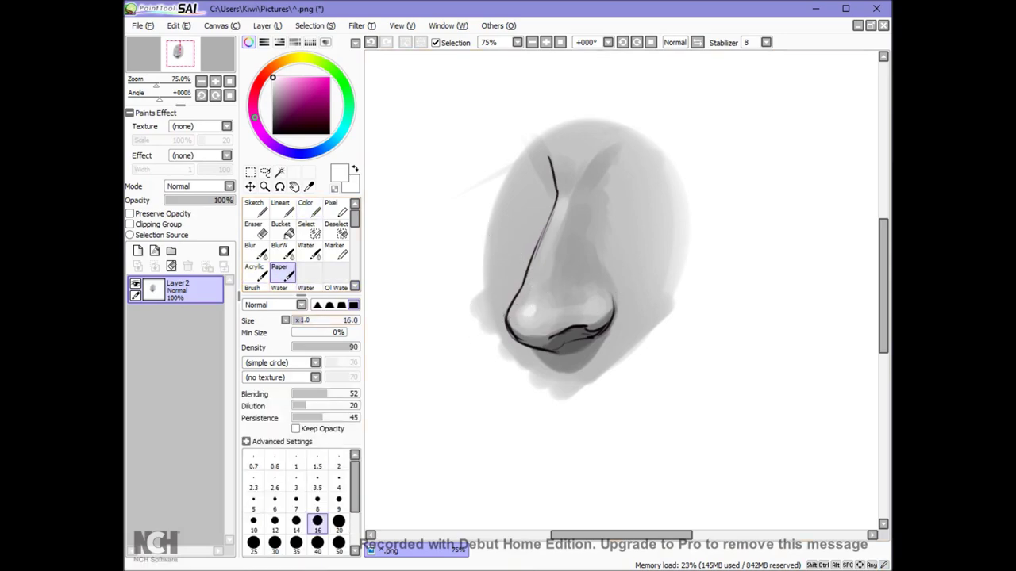
pyautogui.click(308, 209)
pyautogui.press('[')
pyautogui.press('[')
pyautogui.press('[')
pyautogui.press('[')
pyautogui.press('[')
pyautogui.moveTo(531, 314); pyautogui.dragTo(532, 309)
# Step: Add white light along the nostril wing's outer edge and blend it and the side shading with the Acrylic and Water brushes
pyautogui.moveTo(617, 301); pyautogui.dragTo(615, 333)
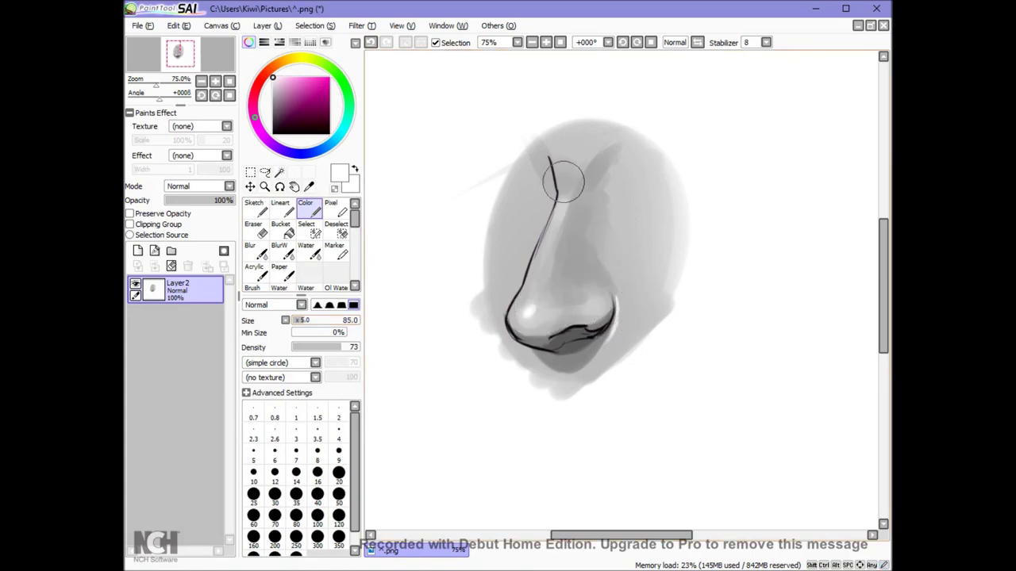
pyautogui.press('a')
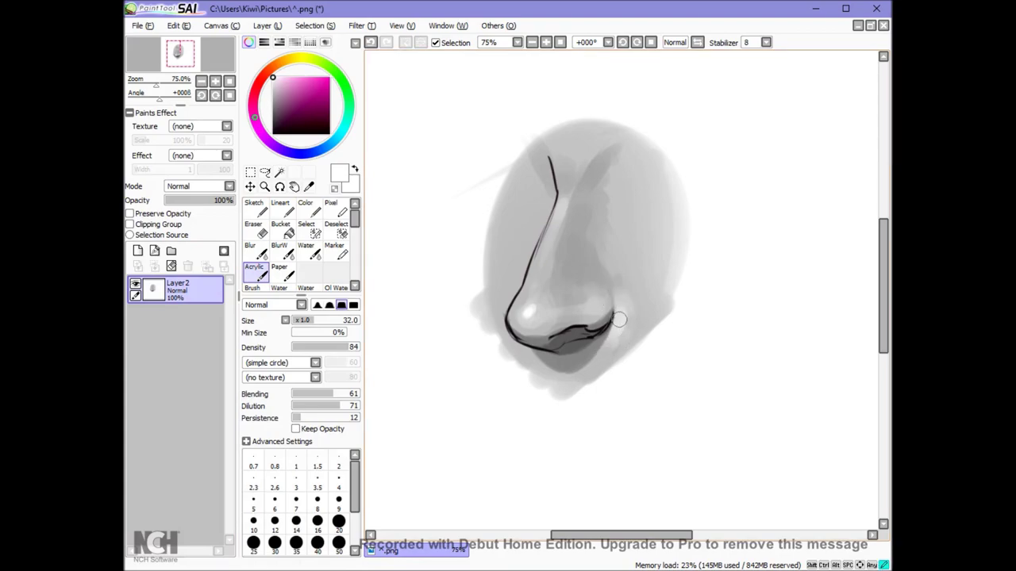
pyautogui.click(308, 252)
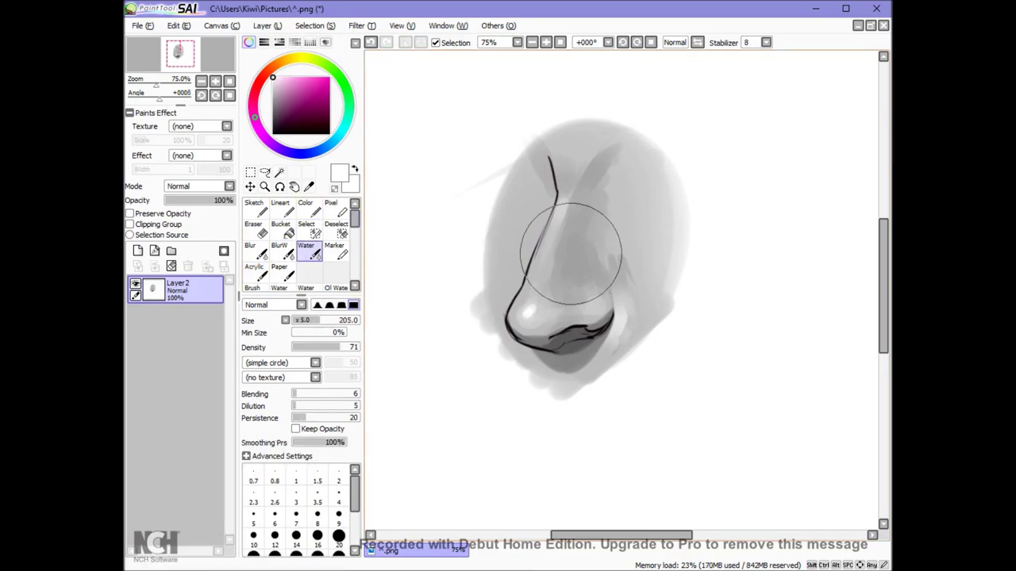
pyautogui.moveTo(617, 258)
pyautogui.mouseDown()
pyautogui.moveTo(625, 270)
pyautogui.moveTo(616, 249)
pyautogui.moveTo(634, 182)
pyautogui.moveTo(606, 211)
pyautogui.mouseUp()
pyautogui.click(698, 42)
pyautogui.press('h')
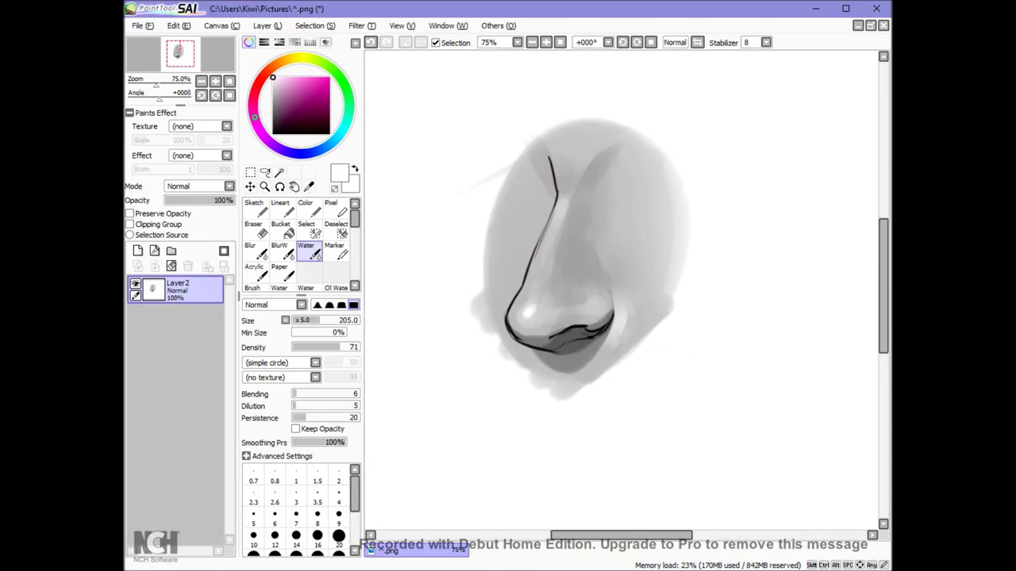
# Step: Paint a thick black stroke along the nose's profile on a new layer with the Color brush at size 85
pyautogui.click(138, 251)
pyautogui.click(307, 209)
pyautogui.click(273, 133)
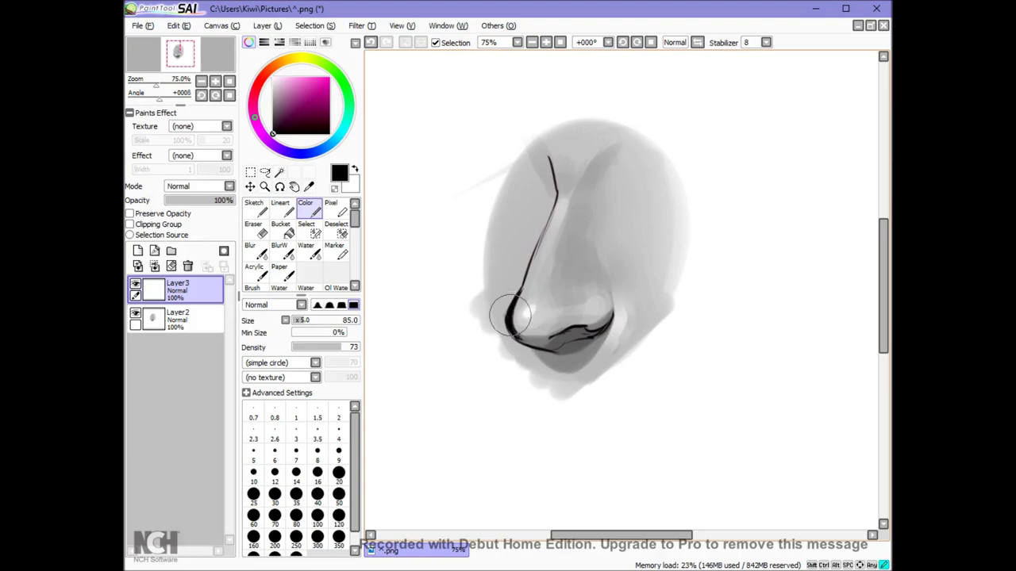
pyautogui.moveTo(522, 291); pyautogui.dragTo(549, 227)
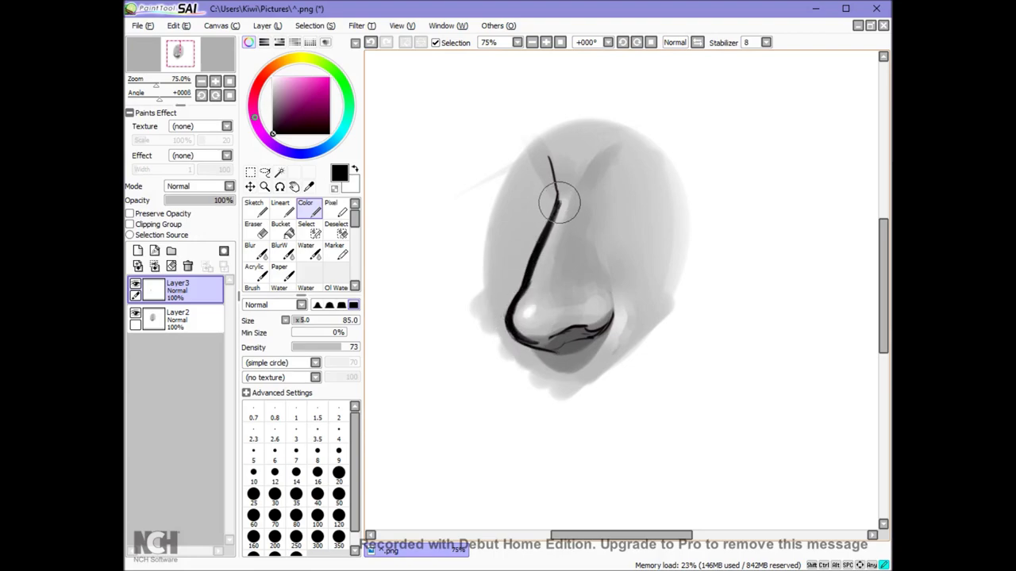
# Step: Soften the black profile stroke into the nose with the Water brush at sizes 120 and 60, and merge its layer down
pyautogui.click(308, 252)
pyautogui.click(308, 321)
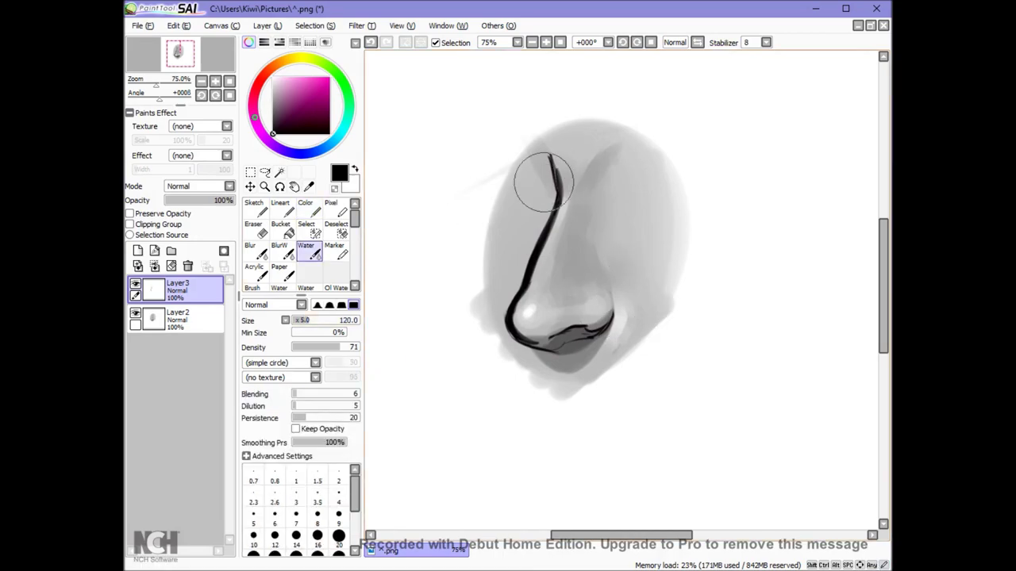
pyautogui.moveTo(554, 165)
pyautogui.mouseDown()
pyautogui.moveTo(567, 193)
pyautogui.moveTo(522, 258)
pyautogui.mouseUp()
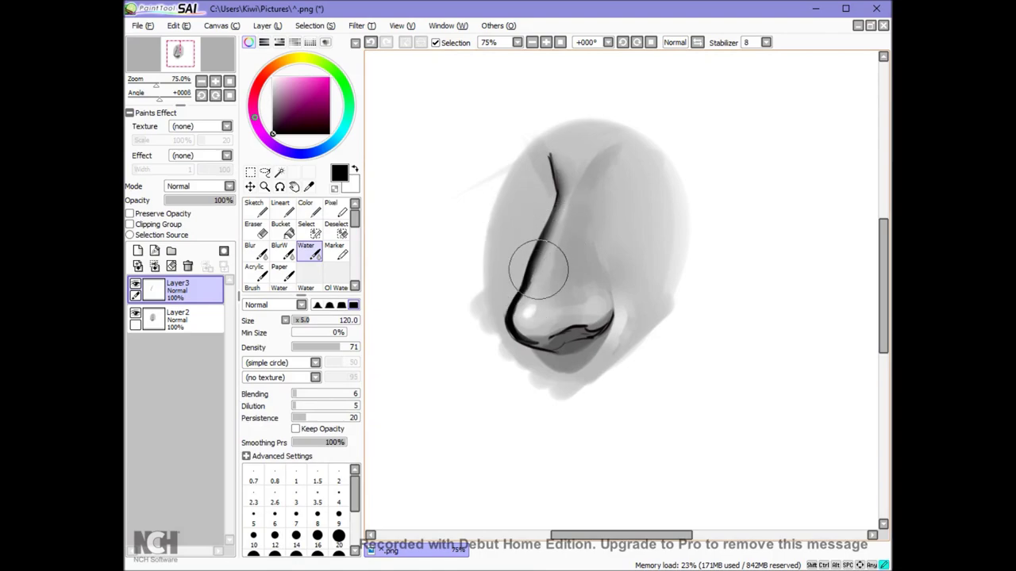
pyautogui.moveTo(520, 321); pyautogui.dragTo(539, 341)
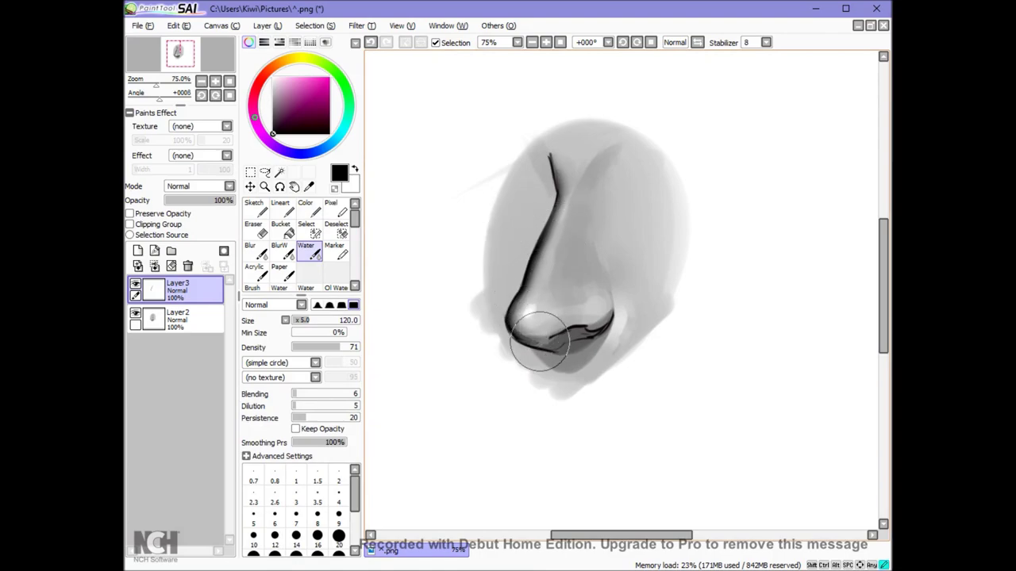
pyautogui.press('[')
pyautogui.press('[')
pyautogui.press('[')
pyautogui.press('[')
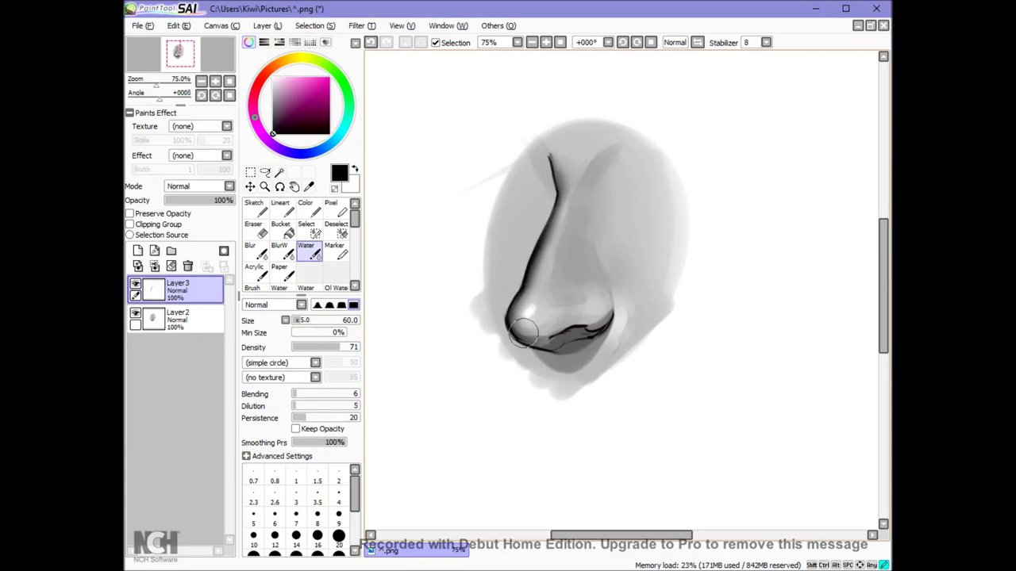
pyautogui.moveTo(226, 200)
pyautogui.mouseDown()
pyautogui.moveTo(165, 200)
pyautogui.moveTo(226, 200)
pyautogui.mouseUp()
pyautogui.click(155, 266)
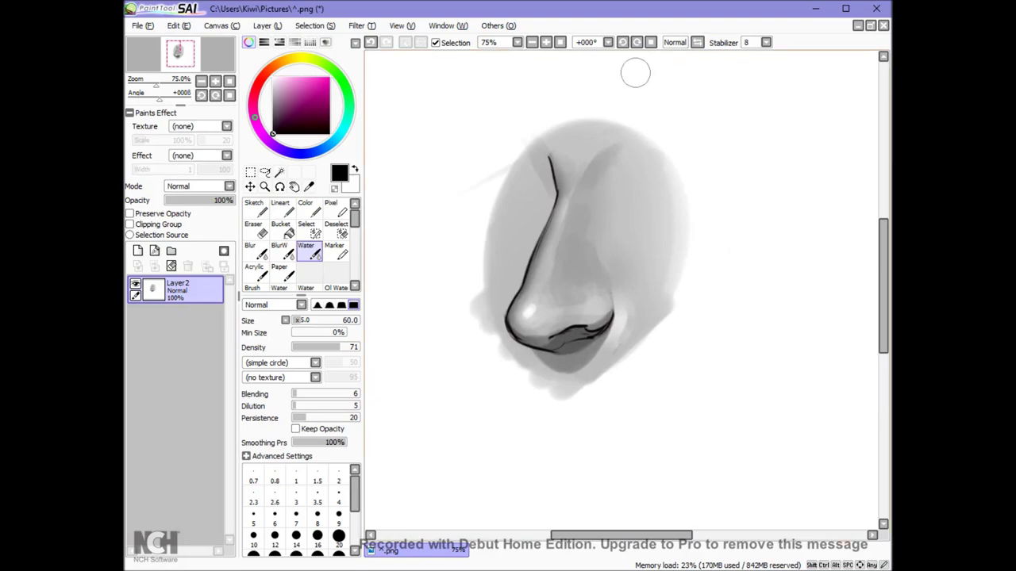
# Step: Erase the excess grey shading around the nose with the Eraser at size 270
pyautogui.click(305, 208)
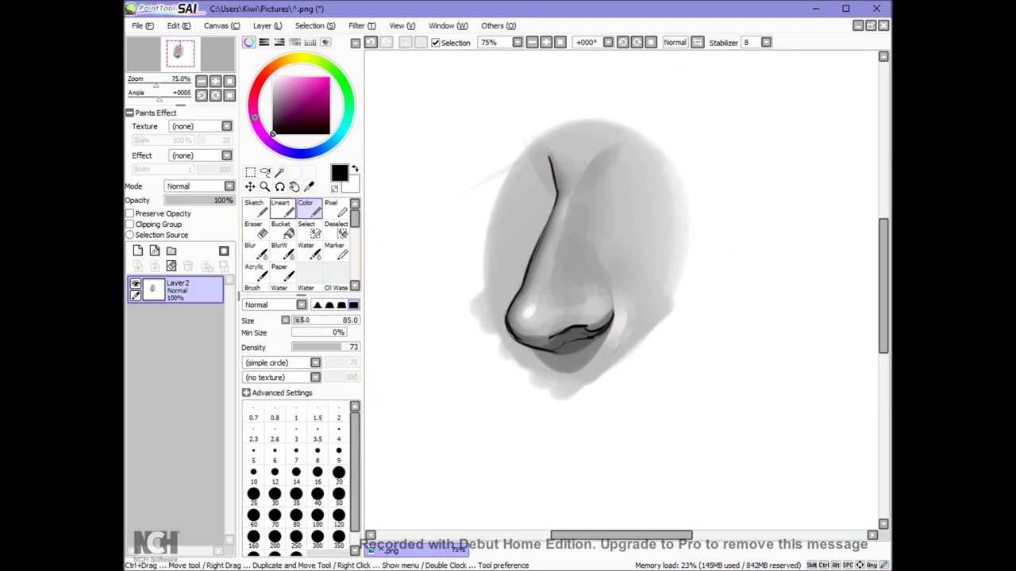
pyautogui.click(256, 229)
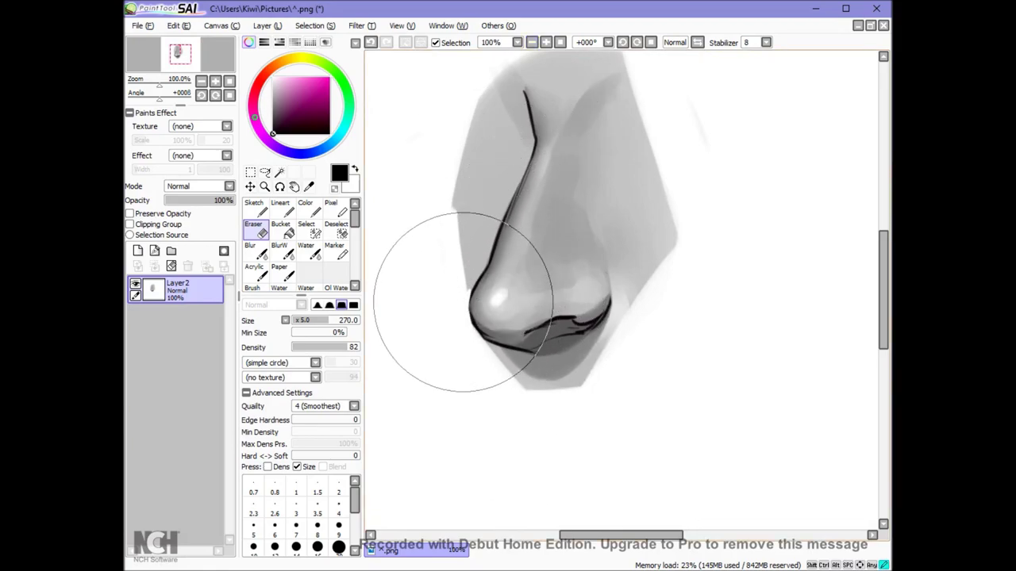
pyautogui.moveTo(473, 332)
pyautogui.mouseDown()
pyautogui.moveTo(546, 395)
pyautogui.moveTo(604, 346)
pyautogui.moveTo(552, 402)
pyautogui.moveTo(638, 276)
pyautogui.moveTo(623, 321)
pyautogui.moveTo(661, 227)
pyautogui.moveTo(648, 77)
pyautogui.moveTo(590, 204)
pyautogui.moveTo(458, 98)
pyautogui.moveTo(457, 243)
pyautogui.moveTo(465, 202)
pyautogui.moveTo(551, 188)
pyautogui.moveTo(674, 102)
pyautogui.moveTo(689, 259)
pyautogui.moveTo(660, 229)
pyautogui.mouseUp()
pyautogui.click(533, 42)
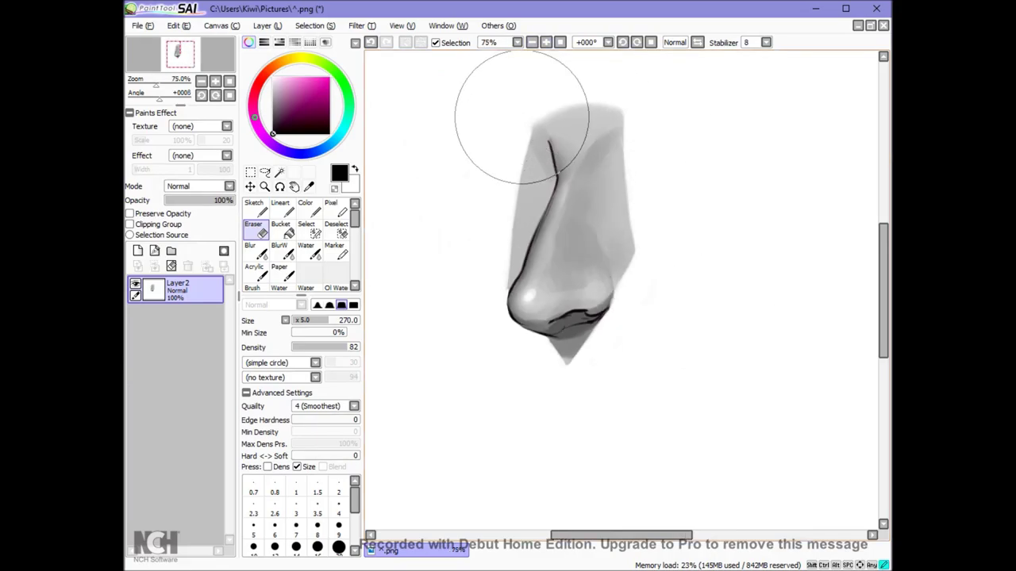
pyautogui.moveTo(521, 118)
pyautogui.mouseDown()
pyautogui.moveTo(529, 139)
pyautogui.moveTo(511, 270)
pyautogui.mouseUp()
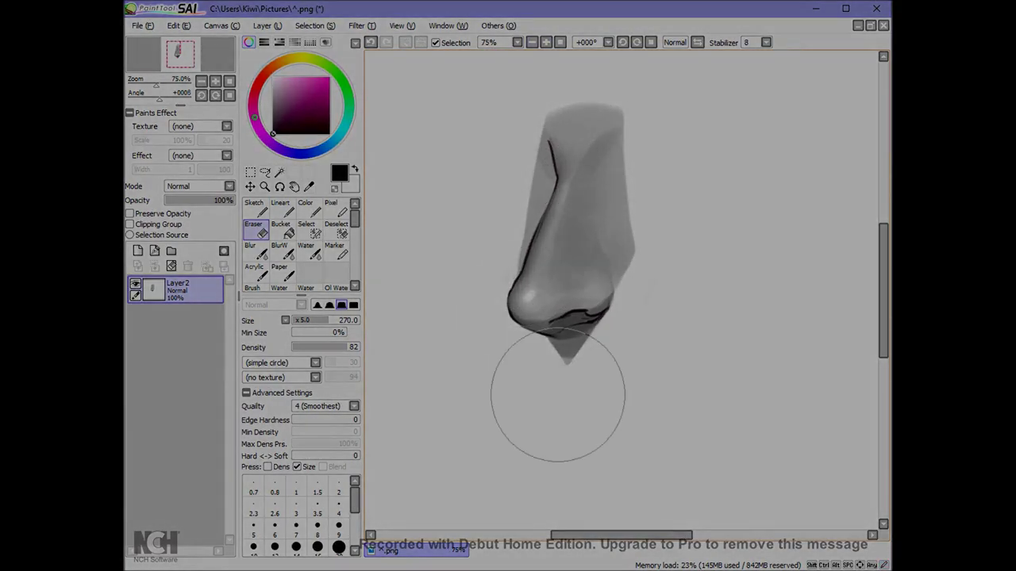